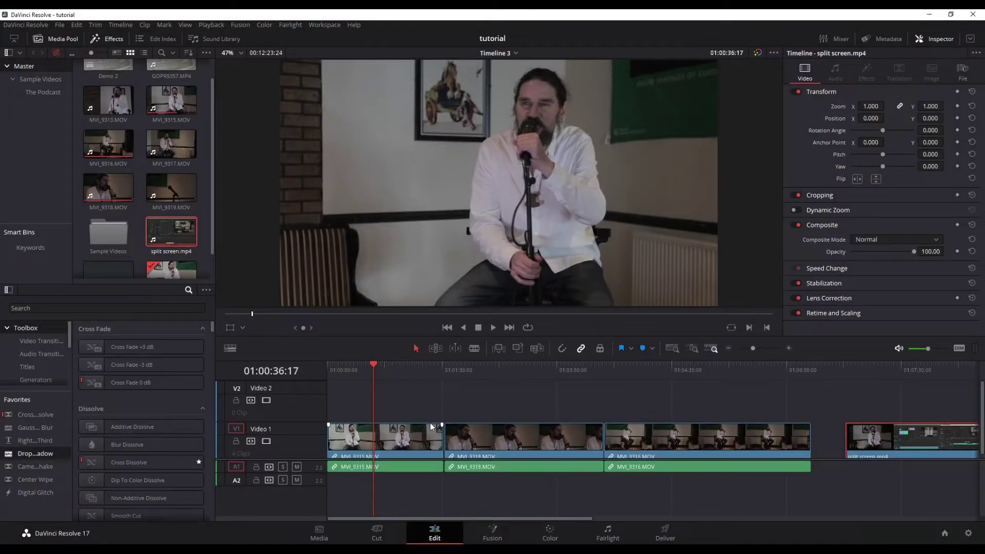
Step: Mute A1, keyframe MVI_9315's Position, and move MVI_9318 up onto Video 2
{"action": "mouse_move", "coordinate": [374, 360]}
{"action": "left_mouse_down"}
{"action": "mouse_move", "coordinate": [362, 363]}
{"action": "mouse_move", "coordinate": [379, 364]}
{"action": "left_mouse_up"}
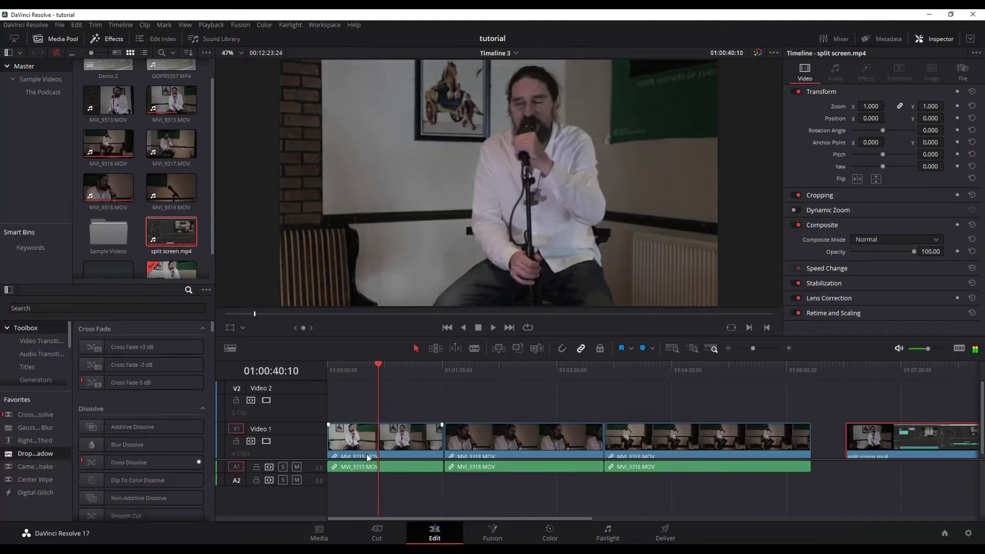
{"action": "left_click", "coordinate": [296, 467]}
{"action": "left_click", "coordinate": [380, 436]}
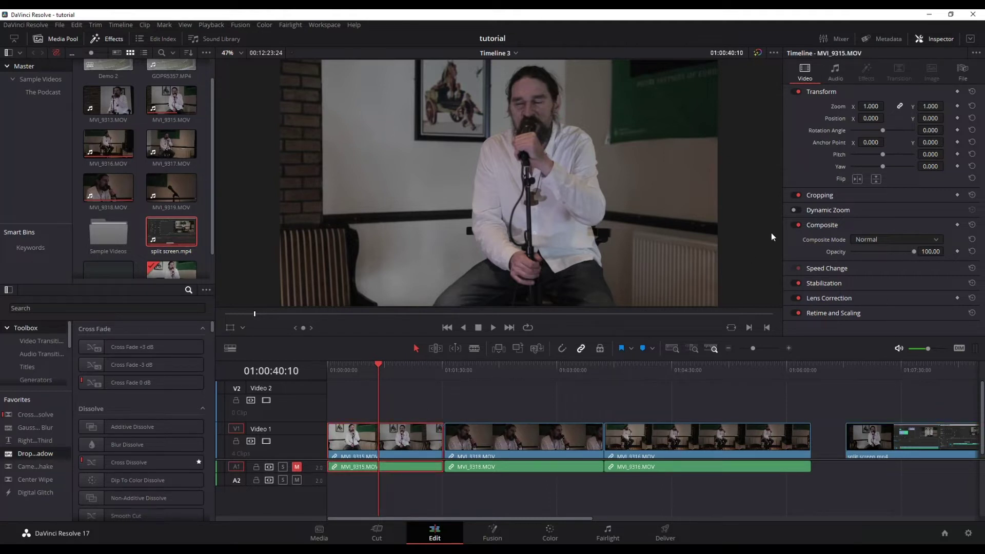
{"action": "left_click", "coordinate": [957, 118]}
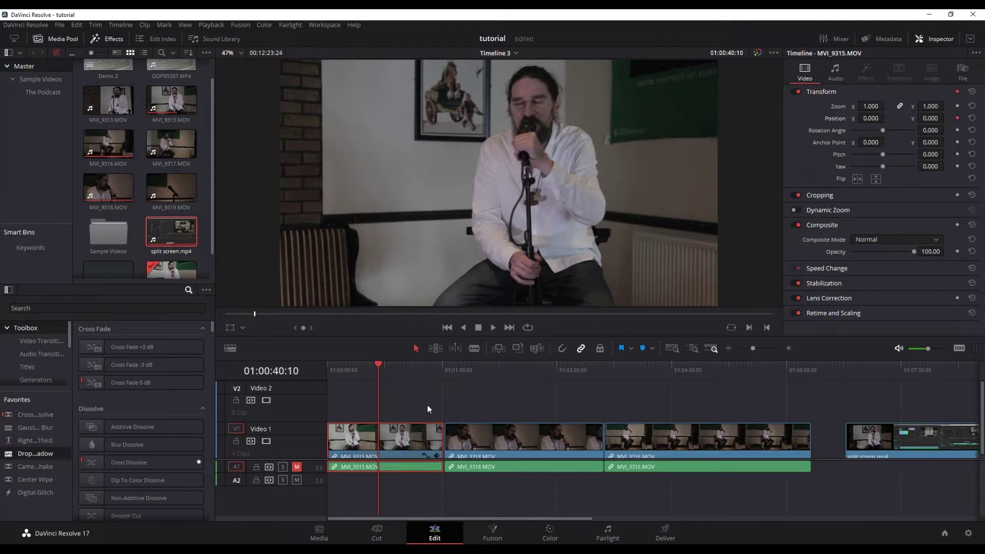
{"action": "left_click_drag", "start_coordinate": [488, 436], "coordinate": [436, 405]}
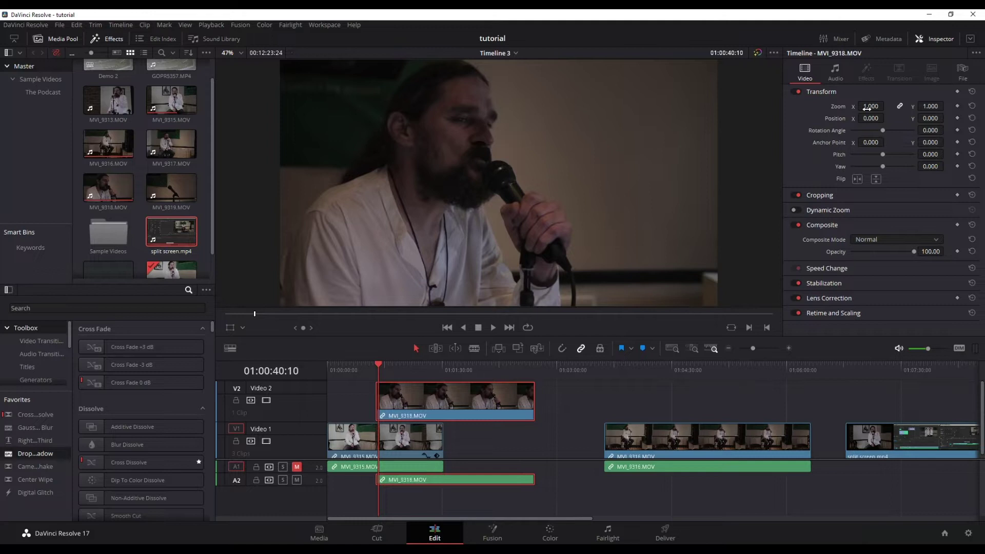
Step: Scrub MVI_9318's Zoom from 1.000 down to 0.900
{"action": "left_click_drag", "start_coordinate": [871, 106], "coordinate": [862, 106]}
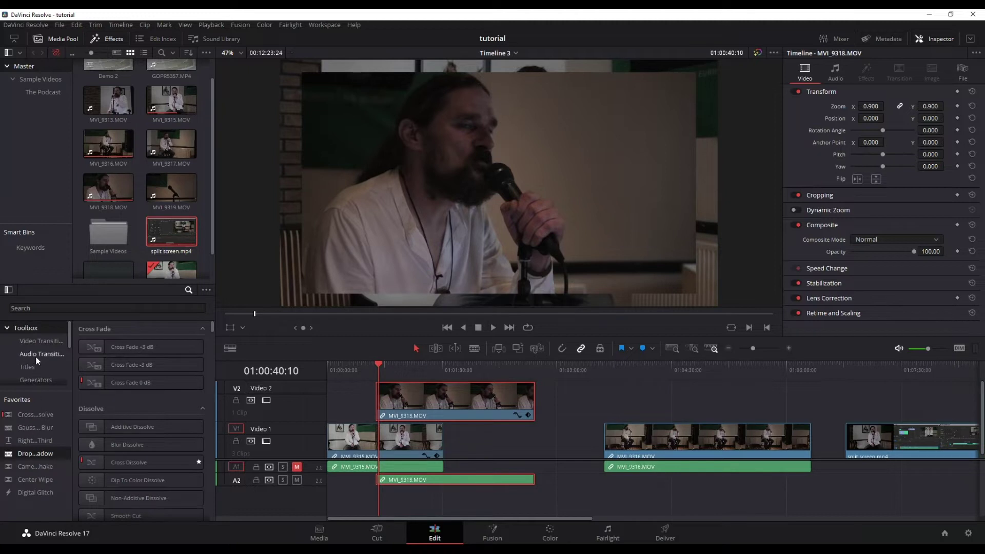
Step: Drag Drop Shadow from Resolve FX Stylize onto MVI_9318 on Video 2
{"action": "left_click_drag", "start_coordinate": [68, 334], "coordinate": [65, 376]}
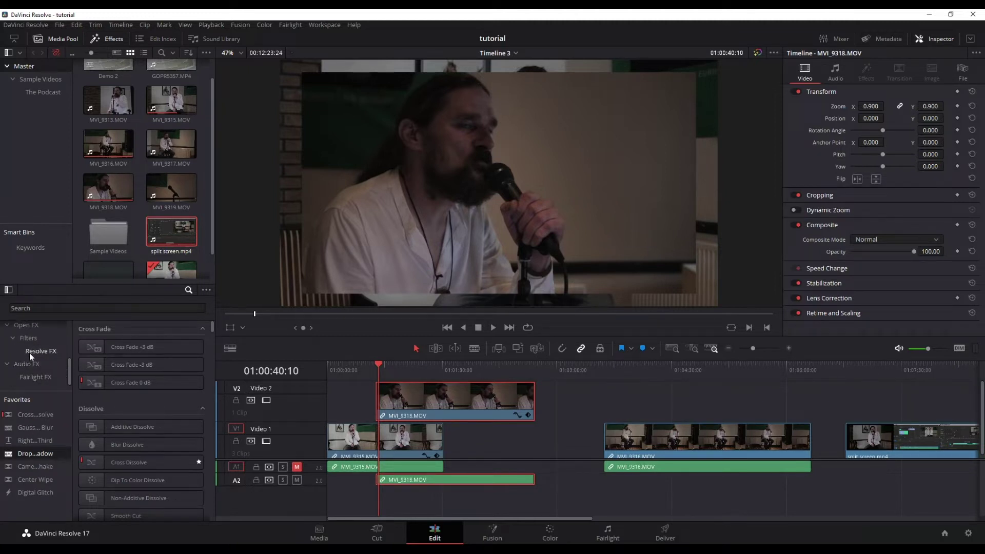
{"action": "left_click", "coordinate": [29, 353]}
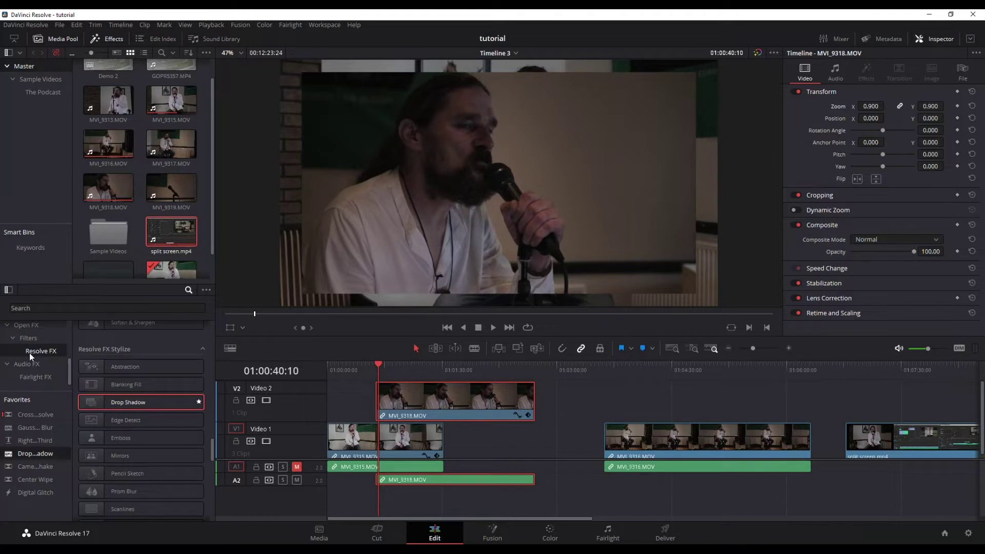
{"action": "double_click", "coordinate": [105, 405]}
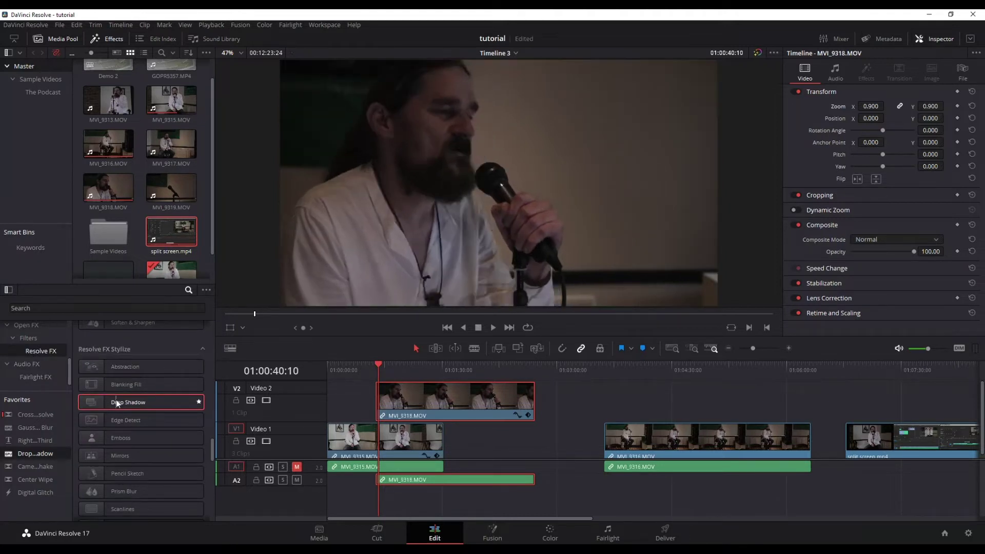
{"action": "left_click_drag", "start_coordinate": [116, 399], "coordinate": [431, 402]}
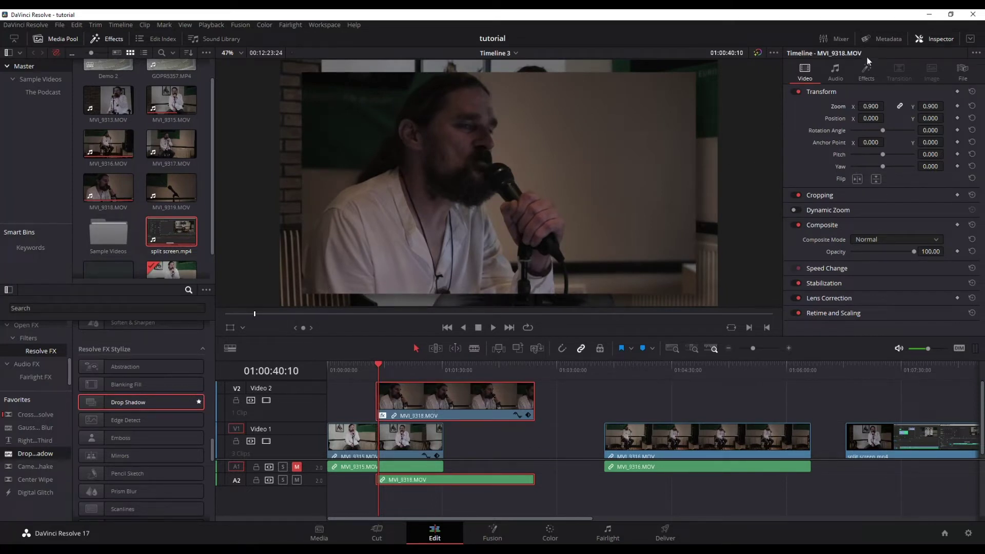
Step: Set the drop shadow to Strength 1.0, Blur 0, Drop Angle -180 and Distance 0.030
{"action": "left_click", "coordinate": [866, 72]}
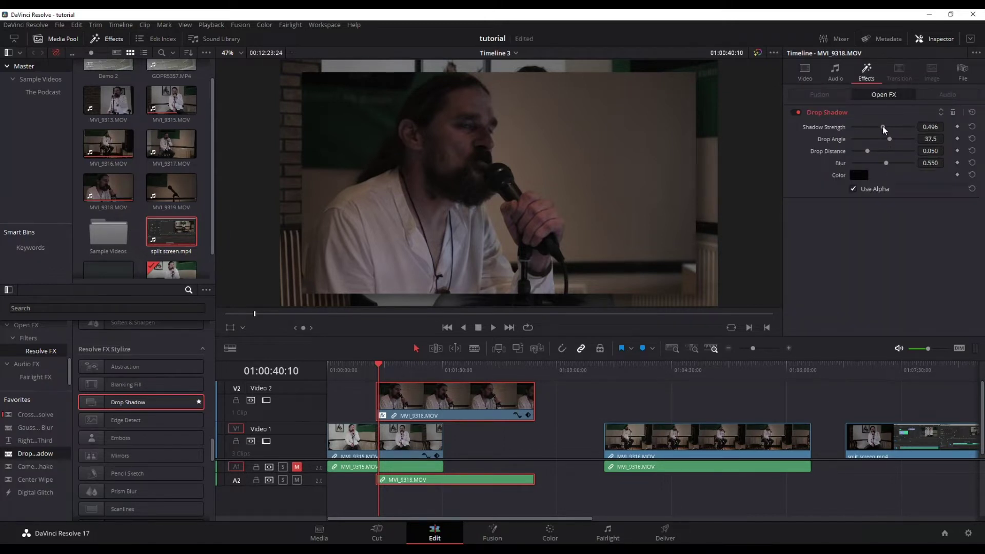
{"action": "left_click_drag", "start_coordinate": [884, 130], "coordinate": [936, 125]}
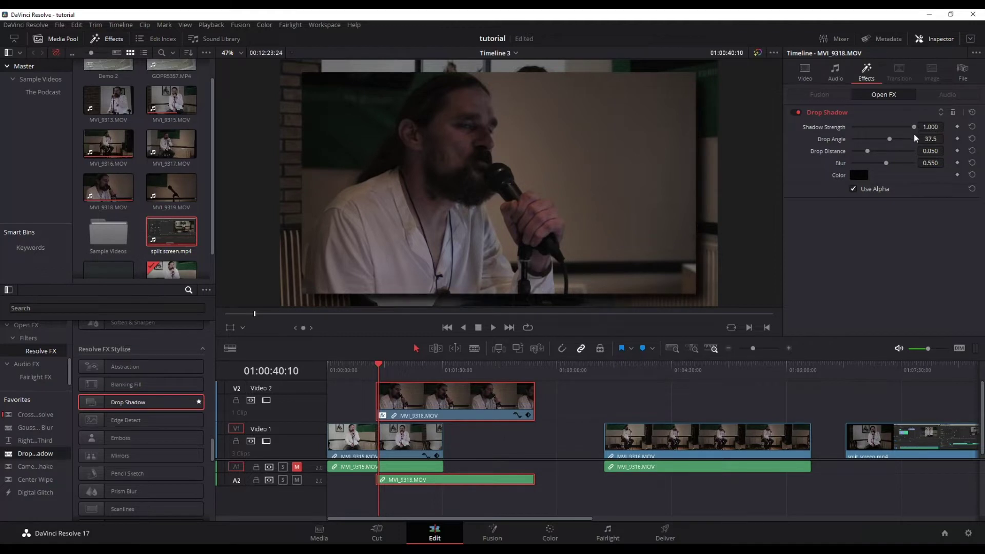
{"action": "left_click_drag", "start_coordinate": [886, 163], "coordinate": [831, 171]}
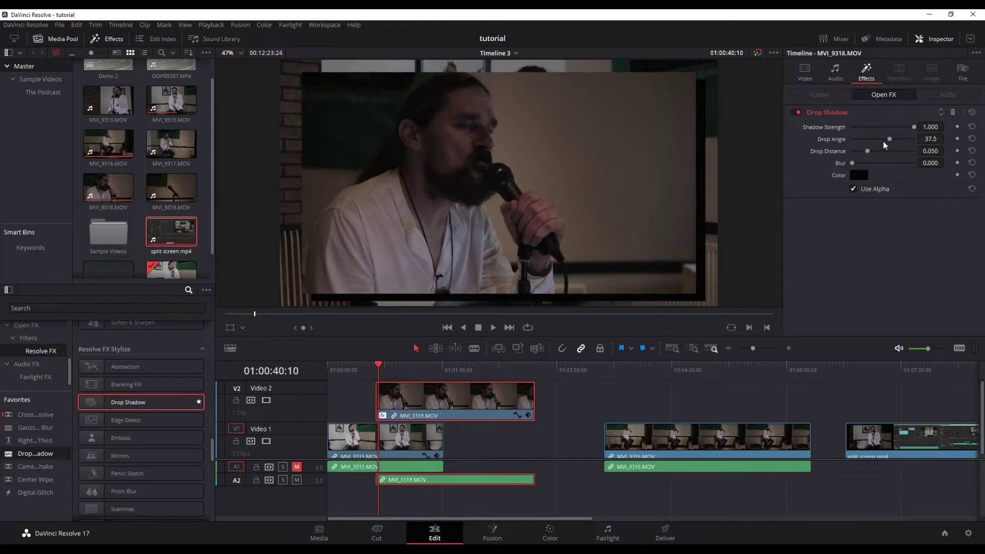
{"action": "left_click_drag", "start_coordinate": [889, 139], "coordinate": [849, 140]}
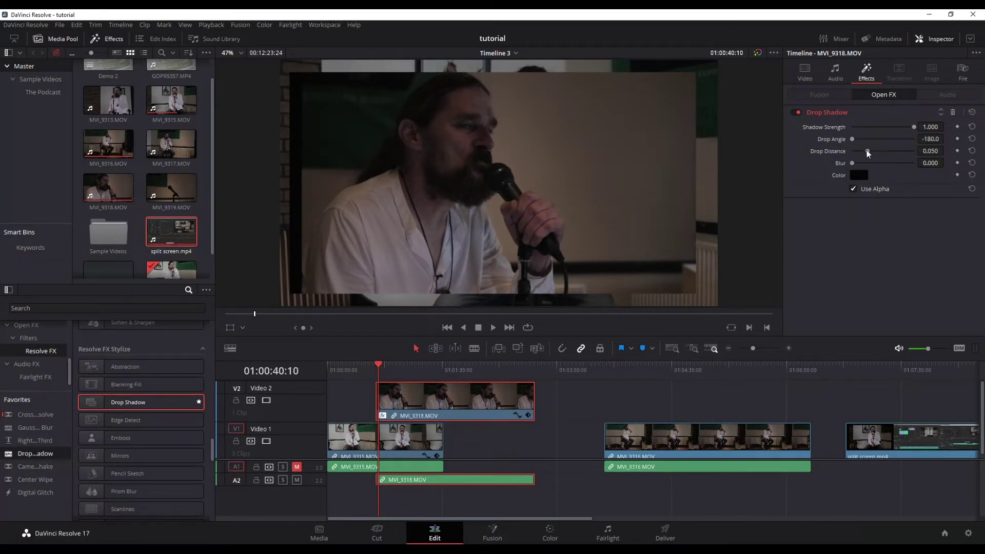
{"action": "left_click_drag", "start_coordinate": [867, 151], "coordinate": [860, 152]}
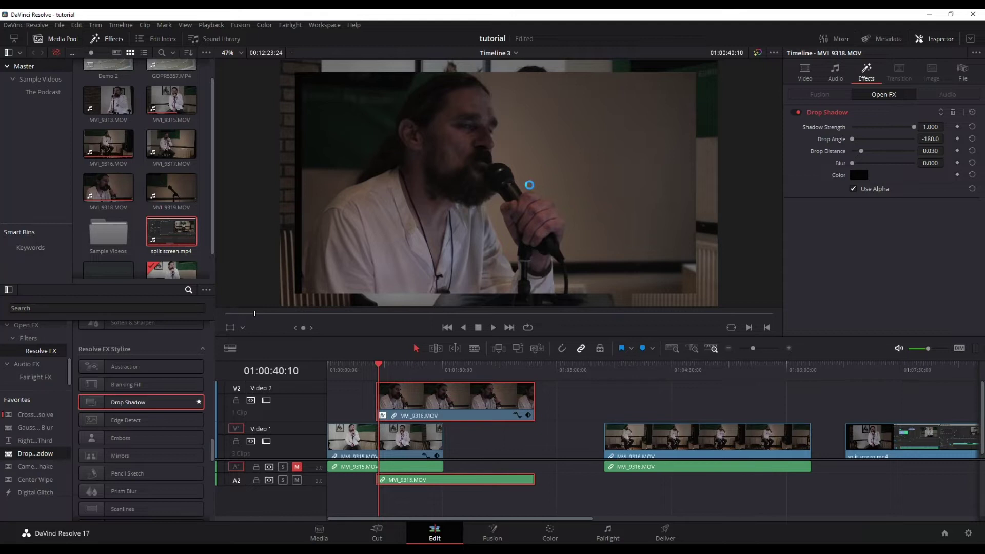
Step: Save, reset MVI_9318's Zoom to 1.000, and keyframe Position X at 1930
{"action": "key", "text": "ctrl+s"}
{"action": "left_click", "coordinate": [804, 75]}
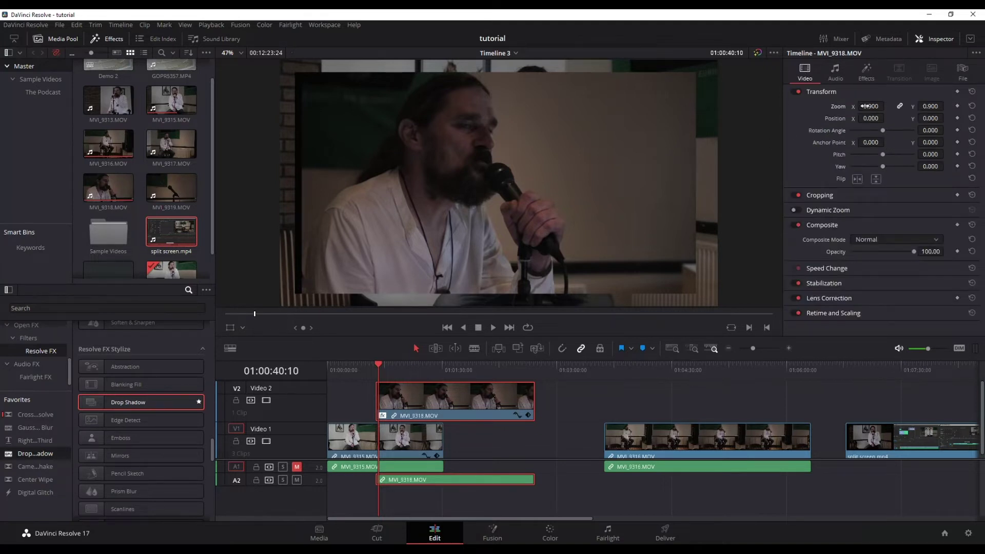
{"action": "double_click", "coordinate": [868, 106]}
{"action": "key", "text": "BackSpace"}
{"action": "type", "text": "1"}
{"action": "key", "text": "Return"}
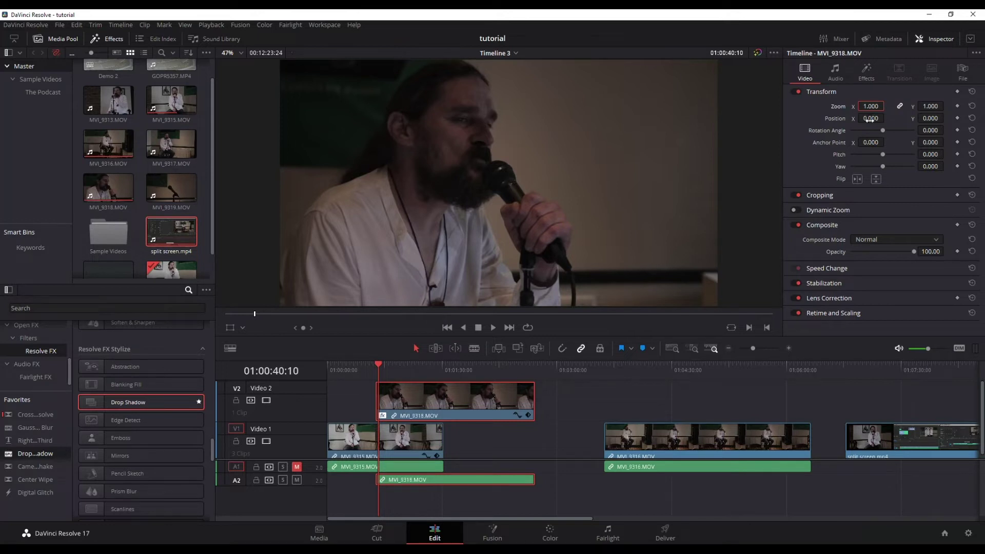
{"action": "mouse_move", "coordinate": [870, 120]}
{"action": "left_mouse_down"}
{"action": "mouse_move", "coordinate": [830, 121]}
{"action": "mouse_move", "coordinate": [887, 117]}
{"action": "left_mouse_up"}
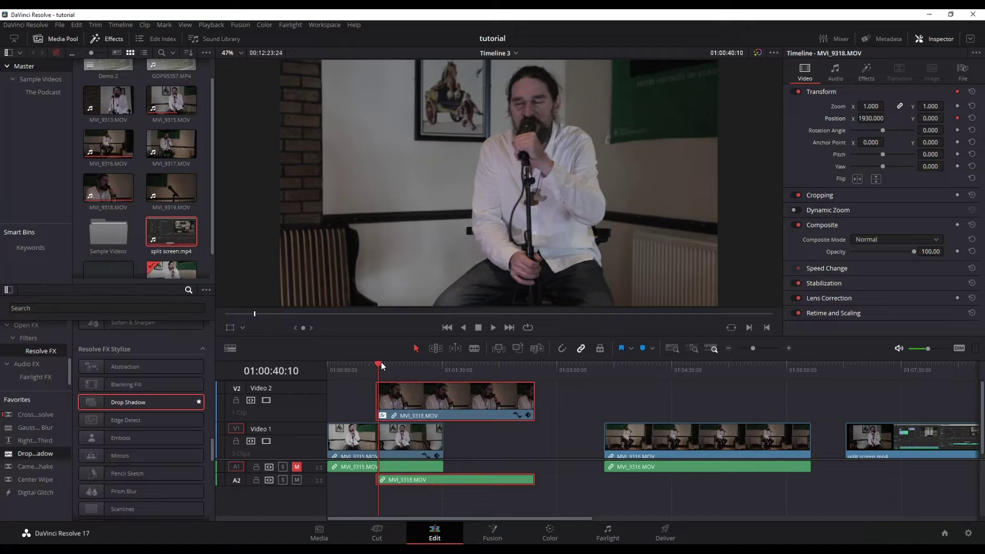
Step: Mute A2 and keyframe MVI_9318 at Position X 927 where the slide-in ends
{"action": "left_click_drag", "start_coordinate": [381, 363], "coordinate": [385, 363]}
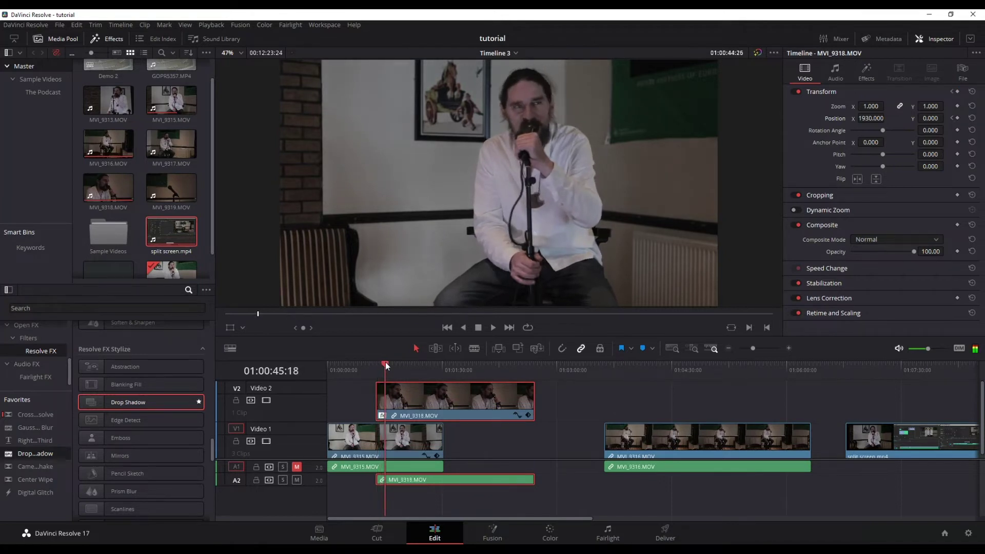
{"action": "left_click", "coordinate": [296, 480]}
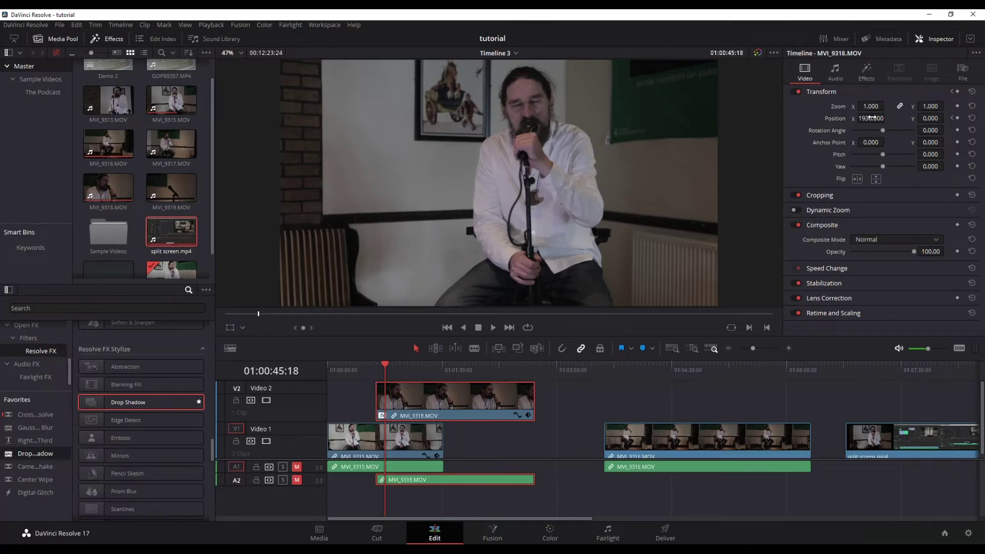
{"action": "left_click_drag", "start_coordinate": [871, 117], "coordinate": [851, 117]}
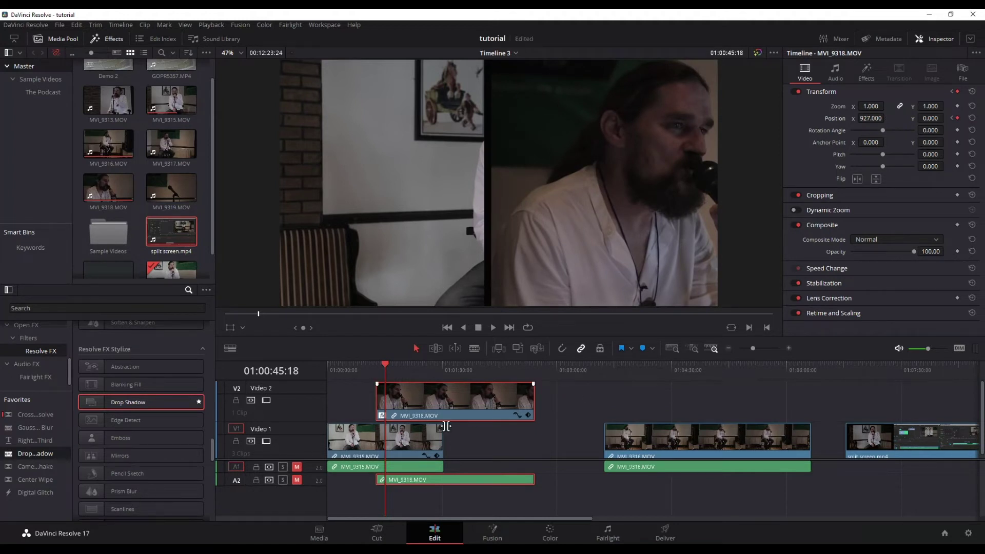
Step: Keyframe MVI_9315 at Position X -656 and play back the split-screen slide-in
{"action": "left_click", "coordinate": [395, 441]}
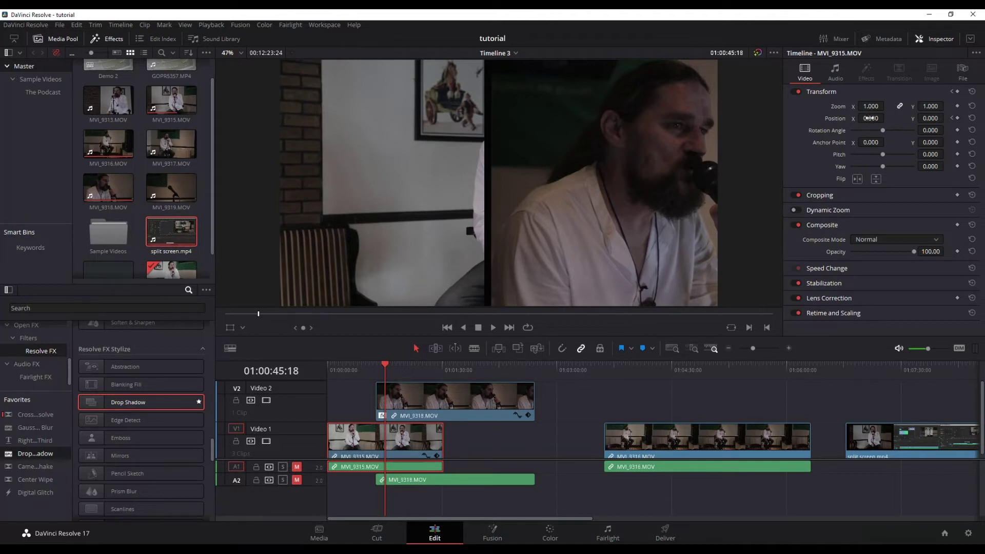
{"action": "left_click_drag", "start_coordinate": [869, 118], "coordinate": [856, 118]}
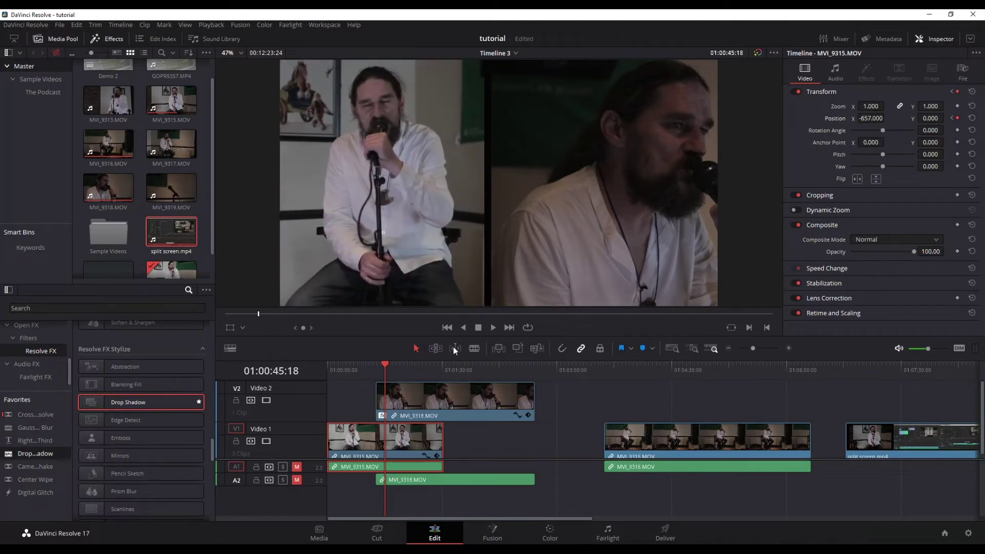
{"action": "mouse_move", "coordinate": [368, 370]}
{"action": "left_mouse_down"}
{"action": "mouse_move", "coordinate": [342, 370]}
{"action": "mouse_move", "coordinate": [374, 364]}
{"action": "left_mouse_up"}
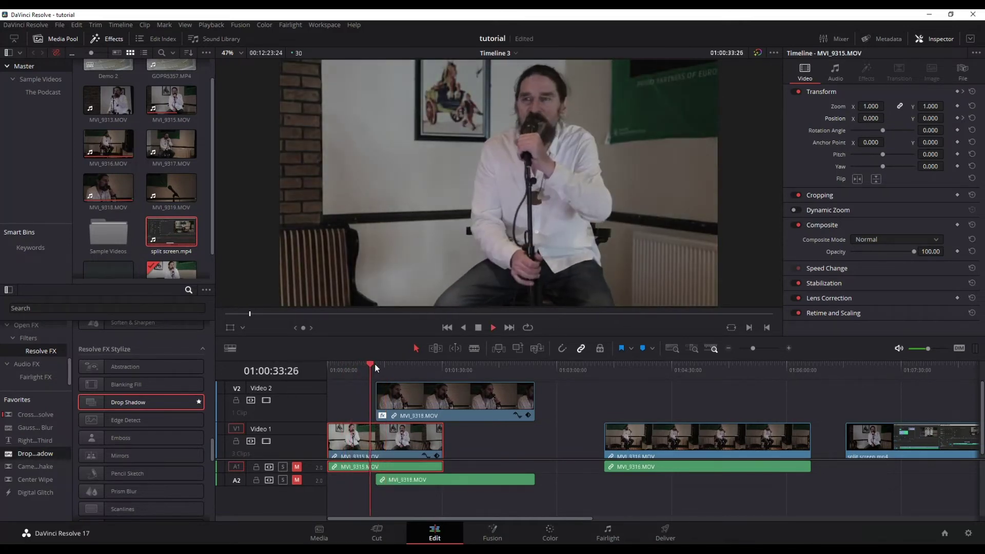
{"action": "key", "text": "space"}
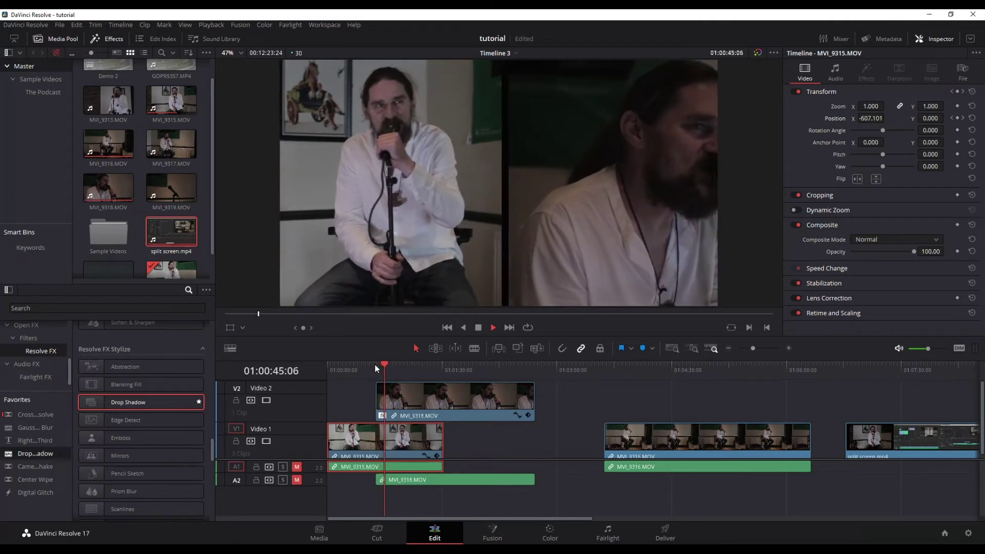
{"action": "key", "text": "space"}
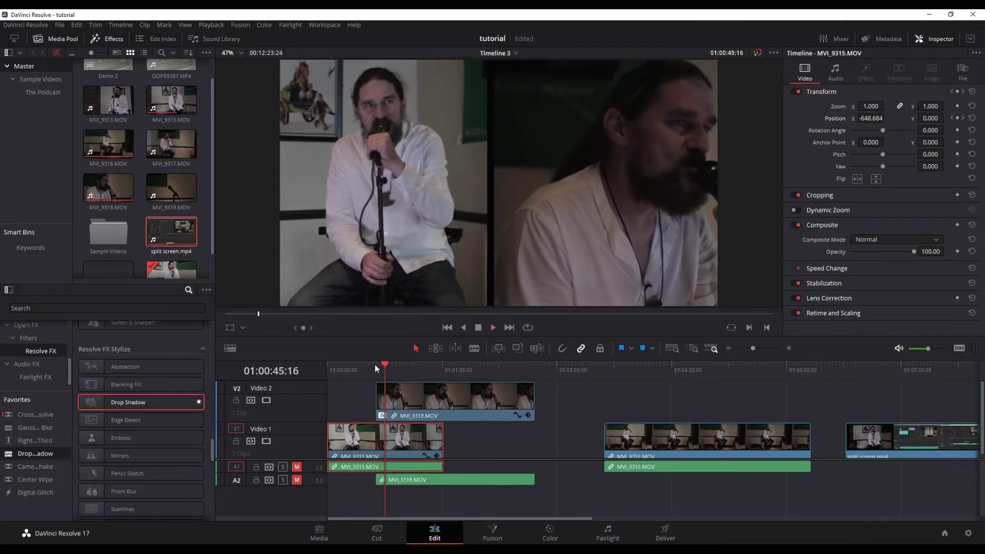
Step: Show the keyframe lanes for MVI_9318 and MVI_9315 and zoom the enlarged timeline in
{"action": "left_click", "coordinate": [398, 405]}
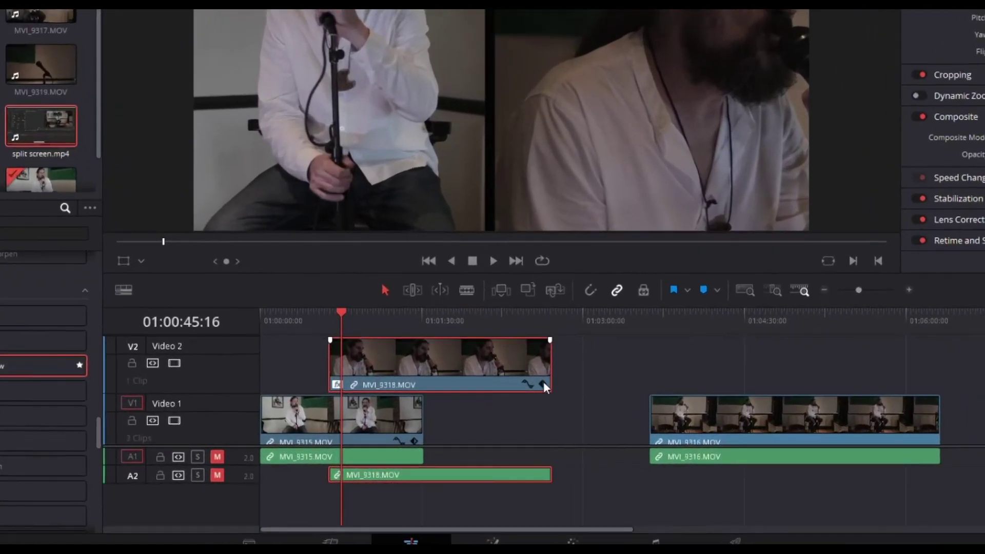
{"action": "left_click", "coordinate": [529, 415]}
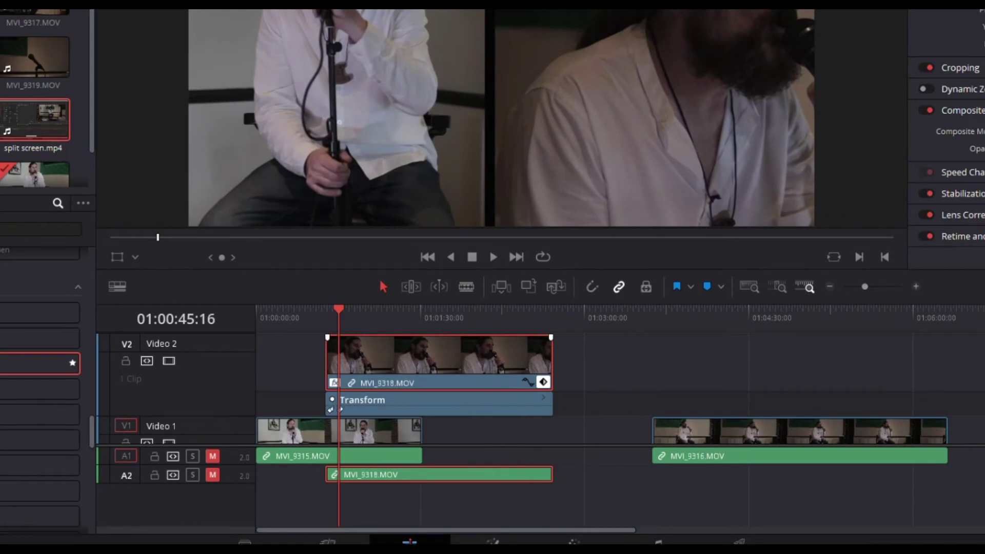
{"action": "left_click", "coordinate": [387, 435]}
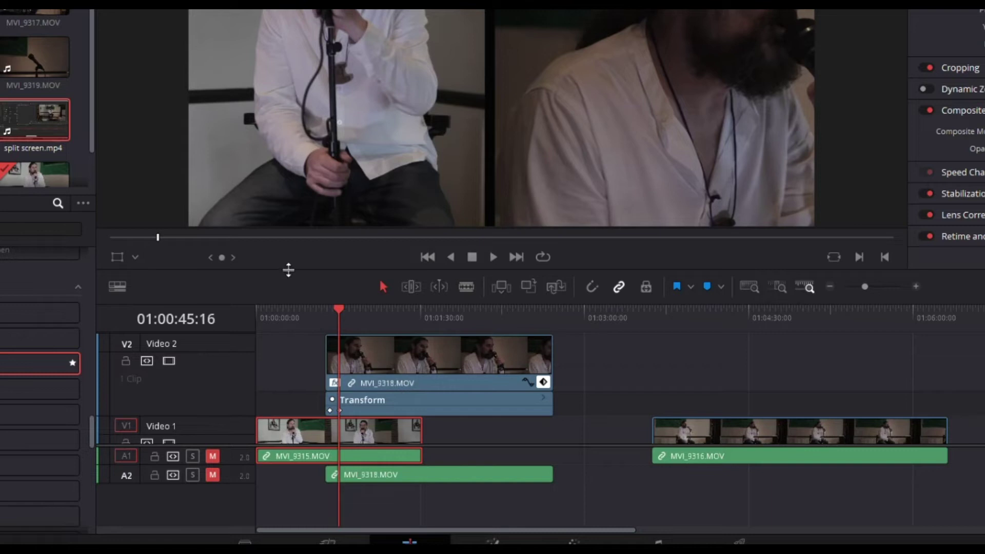
{"action": "left_click_drag", "start_coordinate": [288, 269], "coordinate": [349, 139]}
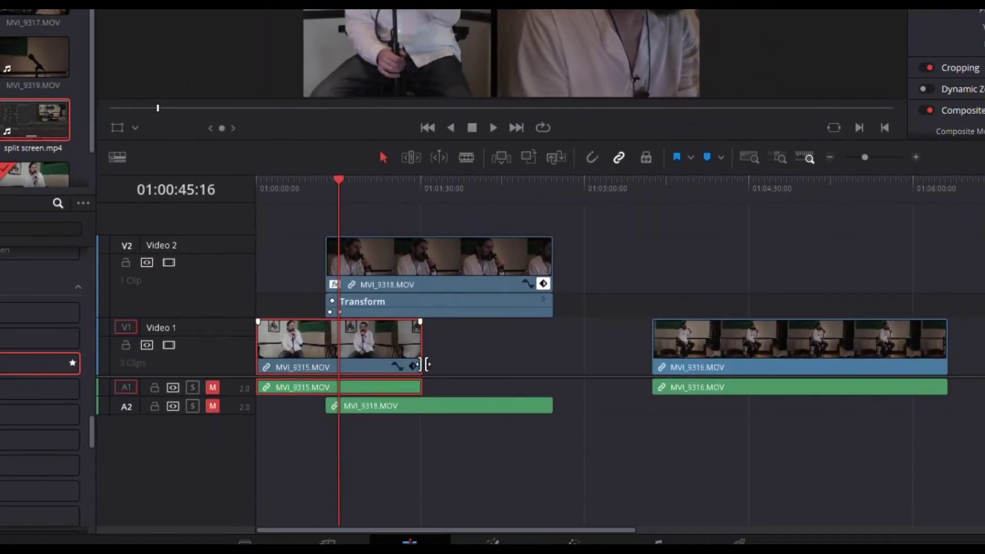
{"action": "left_click", "coordinate": [414, 366]}
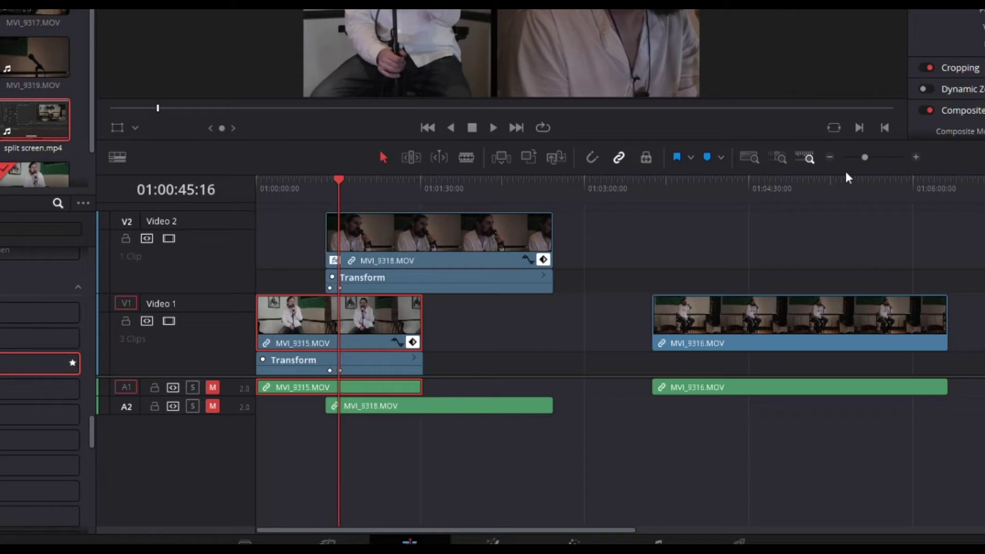
{"action": "left_click_drag", "start_coordinate": [868, 158], "coordinate": [873, 158]}
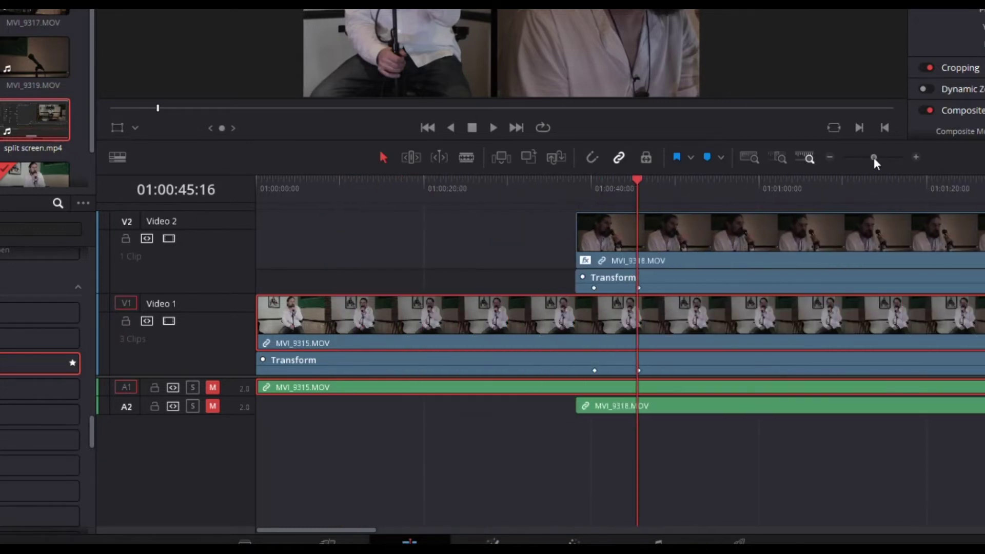
Step: Drag both clips' closing Position keyframes earlier, checking by scrubbing and playback
{"action": "left_click_drag", "start_coordinate": [639, 288], "coordinate": [619, 289]}
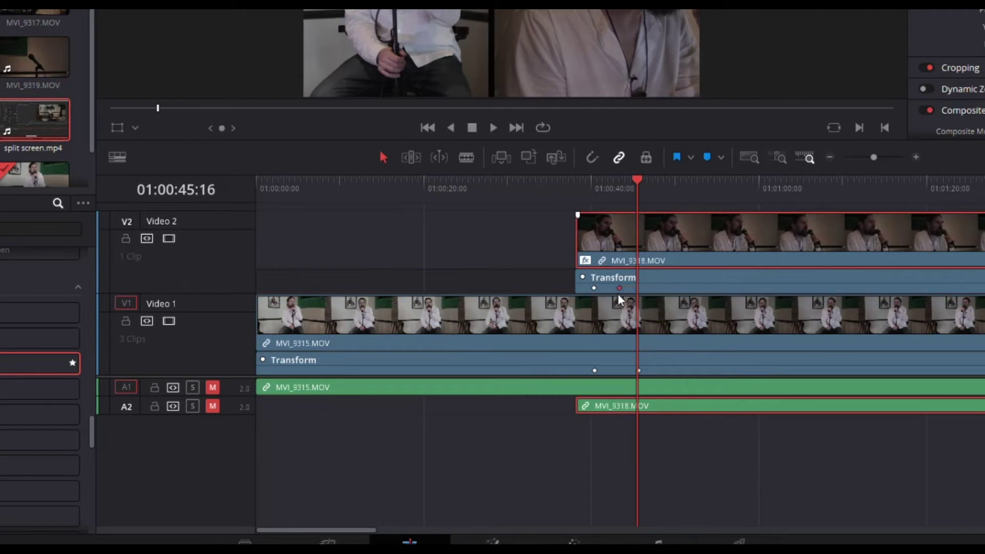
{"action": "left_click_drag", "start_coordinate": [639, 371], "coordinate": [623, 370]}
{"action": "left_click", "coordinate": [635, 183]}
{"action": "left_click_drag", "start_coordinate": [635, 183], "coordinate": [619, 183]}
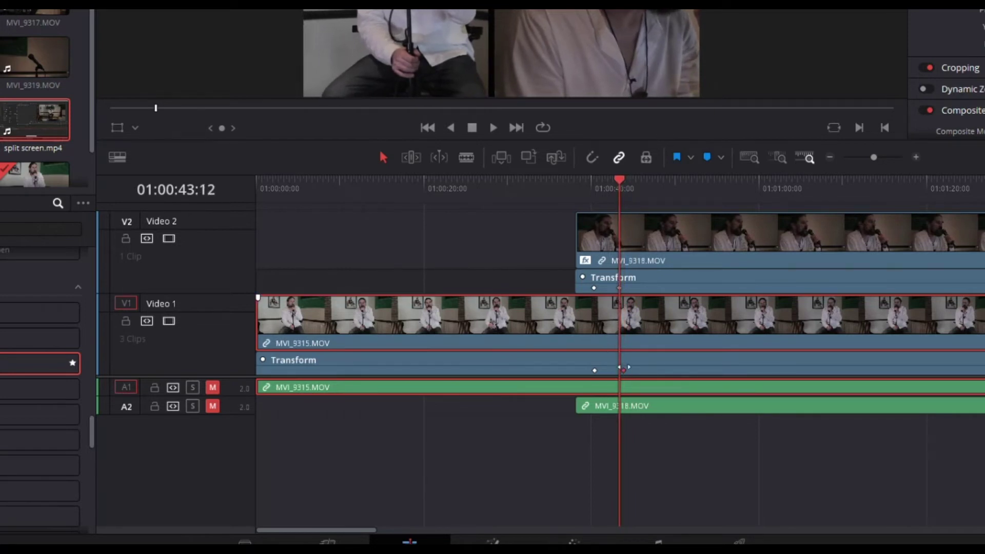
{"action": "left_click_drag", "start_coordinate": [624, 369], "coordinate": [622, 370]}
{"action": "left_click", "coordinate": [569, 198]}
{"action": "key", "text": "space"}
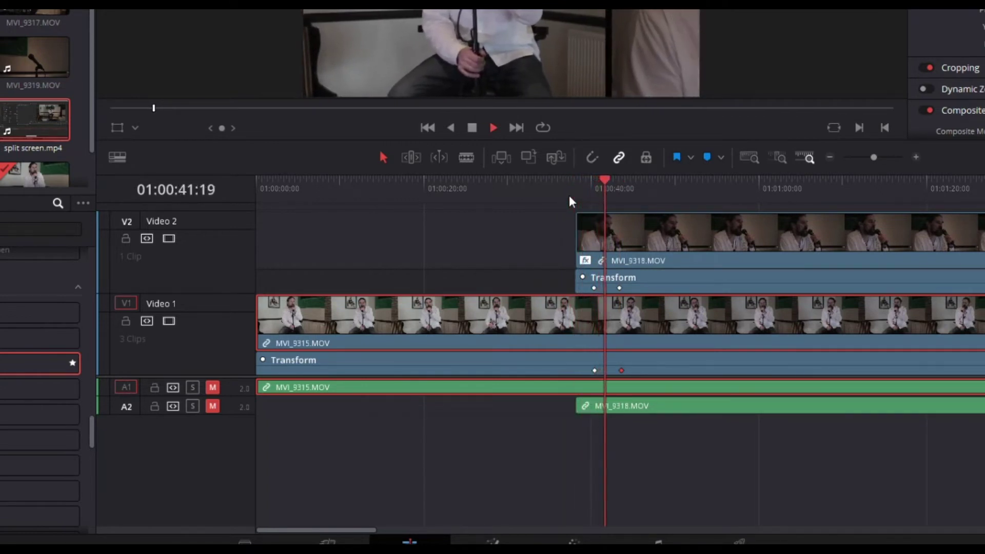
{"action": "key", "text": "space"}
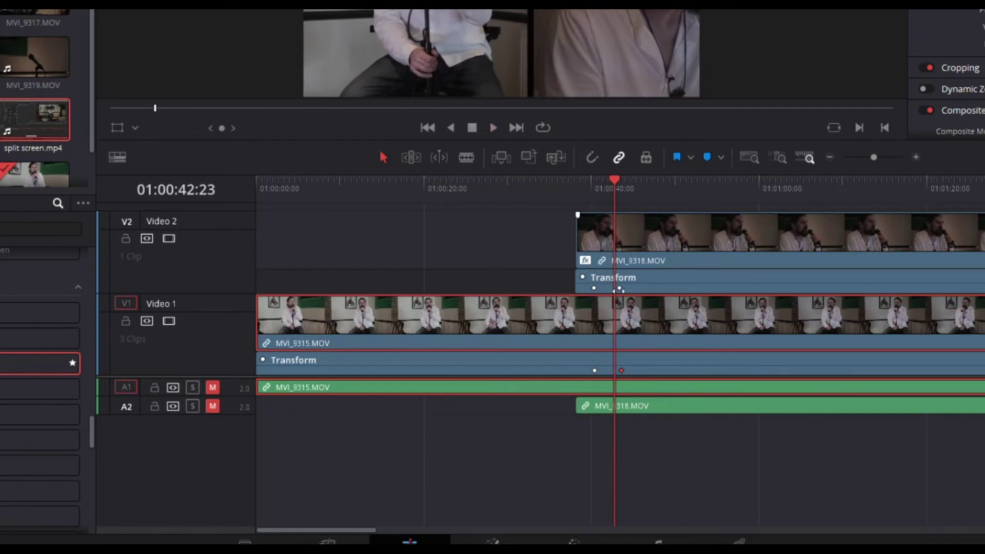
{"action": "left_click_drag", "start_coordinate": [619, 289], "coordinate": [610, 289]}
{"action": "left_click_drag", "start_coordinate": [621, 370], "coordinate": [611, 371]}
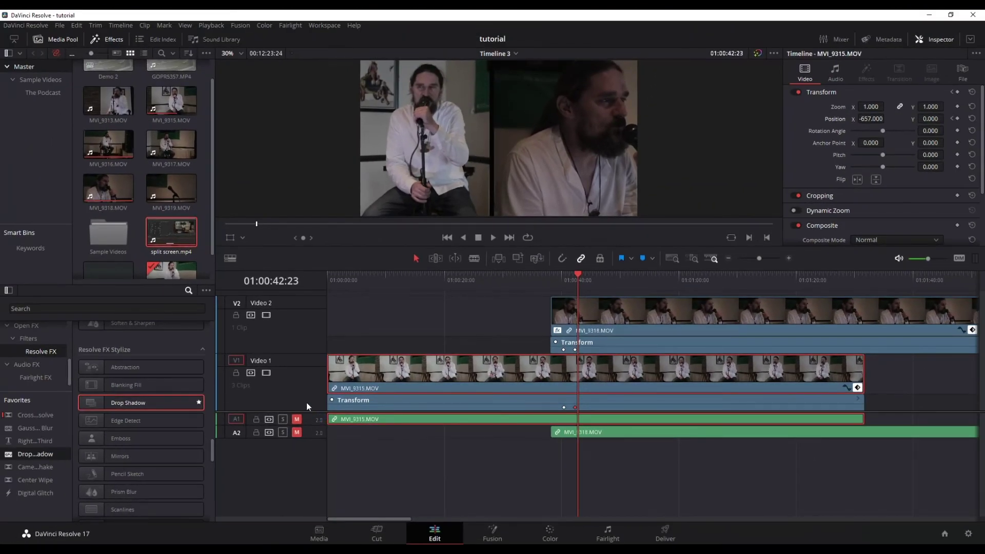
Step: Blade MVI_9318 where MVI_9315 ends and delete the leftover tail
{"action": "left_click_drag", "start_coordinate": [307, 410], "coordinate": [298, 477]}
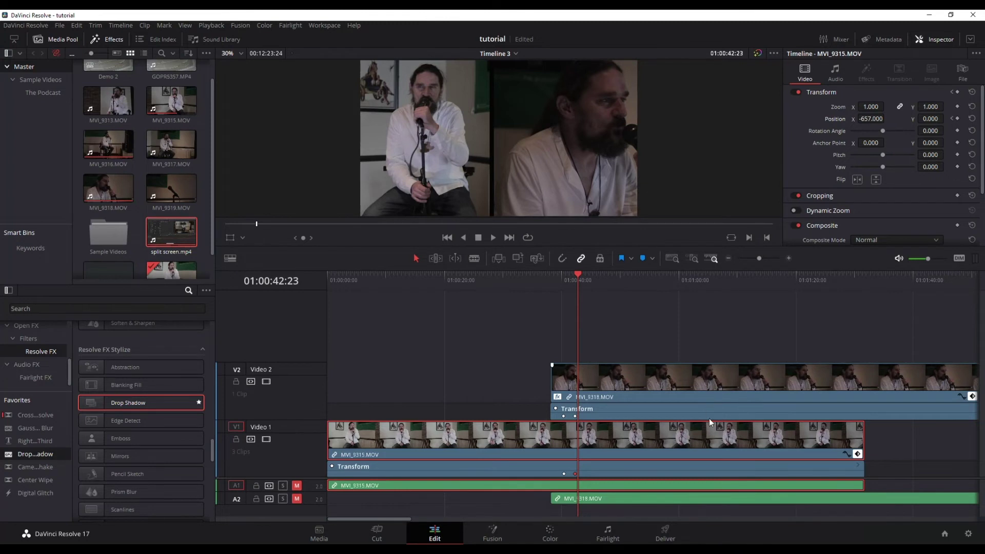
{"action": "scroll", "coordinate": [568, 336], "scroll_direction": "right", "scroll_amount": 10}
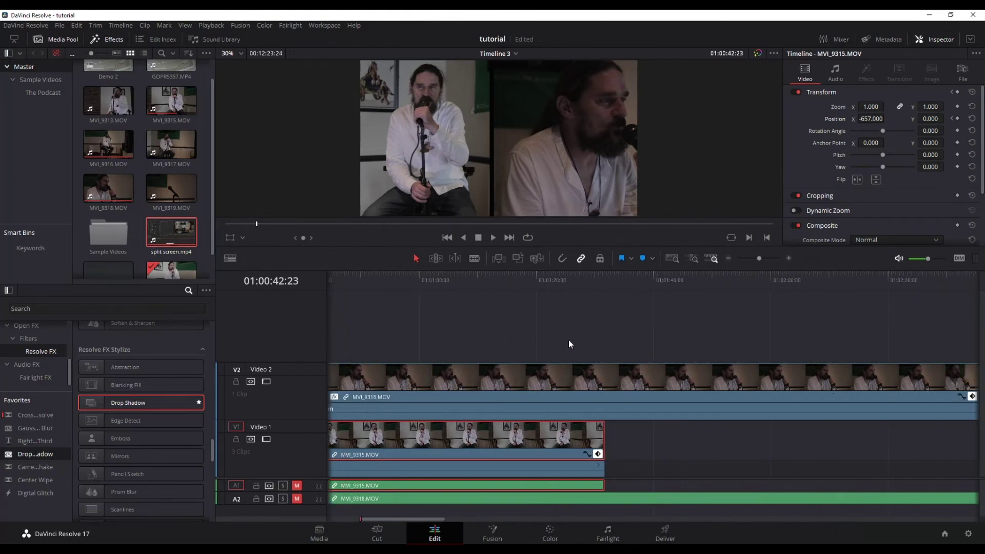
{"action": "left_click", "coordinate": [611, 385]}
{"action": "key", "text": "r"}
{"action": "key", "text": "Escape"}
{"action": "key", "text": "b"}
{"action": "left_click", "coordinate": [607, 386]}
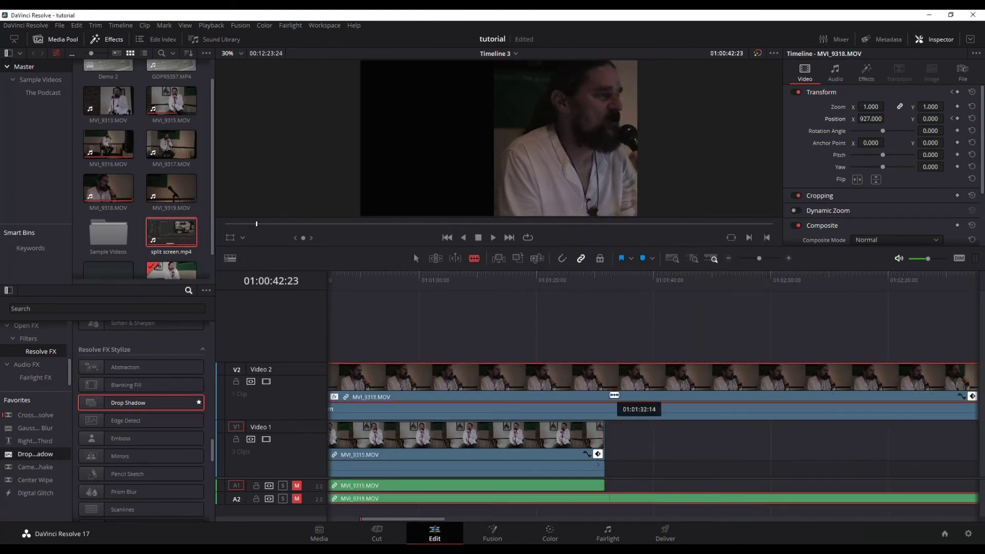
{"action": "key", "text": "a"}
{"action": "left_click", "coordinate": [657, 387]}
{"action": "key", "text": "Delete"}
Step: Place MVI_9316 on Video 3, starting where the slide-ins finish
{"action": "left_click_drag", "start_coordinate": [923, 436], "coordinate": [478, 322]}
{"action": "scroll", "coordinate": [484, 415], "scroll_direction": "right", "scroll_amount": 2}
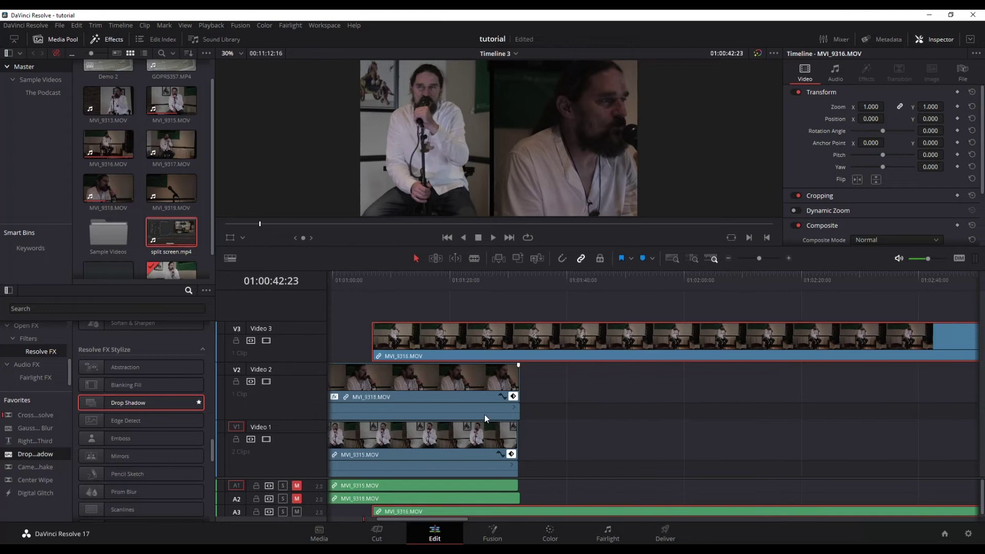
{"action": "scroll", "coordinate": [484, 415], "scroll_direction": "left", "scroll_amount": 4}
{"action": "scroll", "coordinate": [484, 415], "scroll_direction": "left", "scroll_amount": 2}
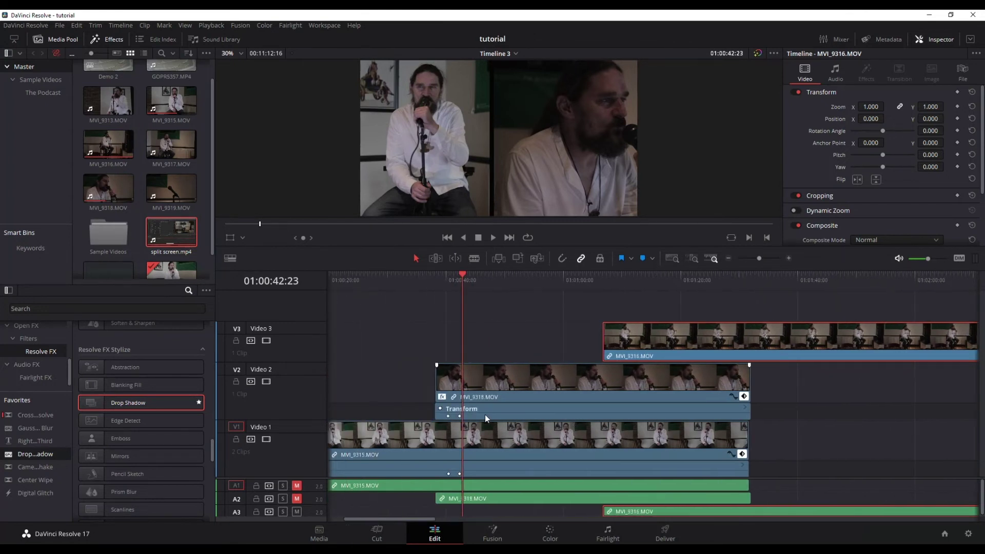
{"action": "left_click_drag", "start_coordinate": [647, 331], "coordinate": [578, 337]}
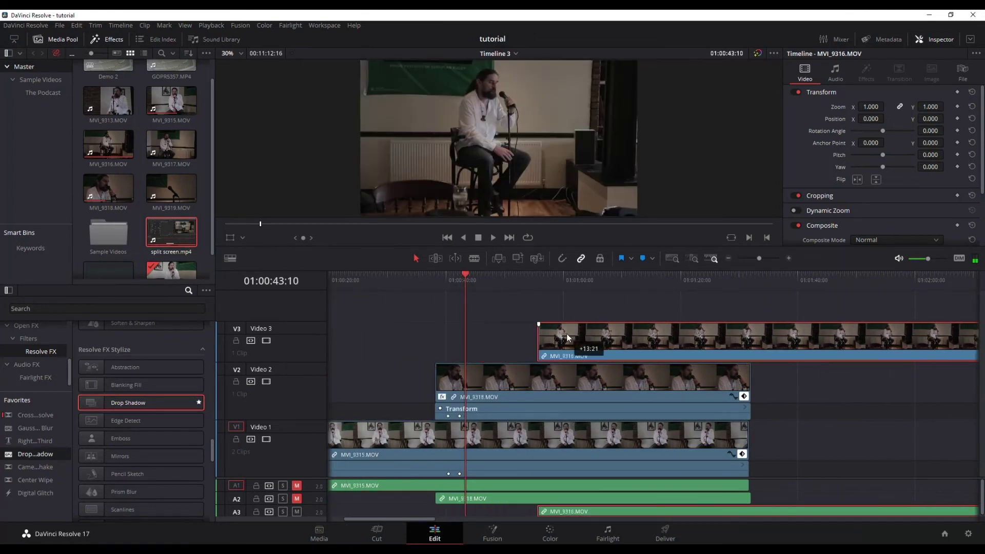
{"action": "left_click_drag", "start_coordinate": [466, 275], "coordinate": [469, 278]}
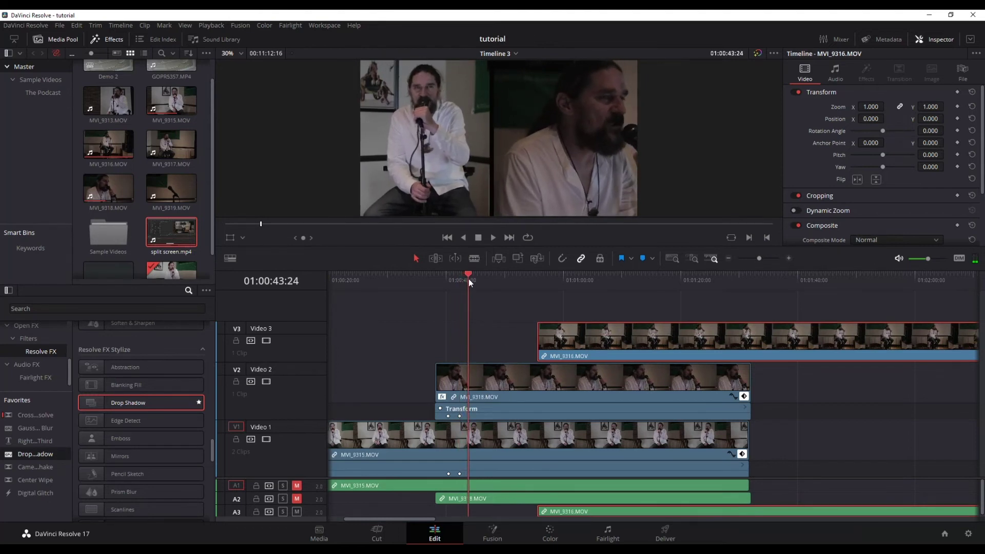
{"action": "left_click_drag", "start_coordinate": [575, 338], "coordinate": [504, 344]}
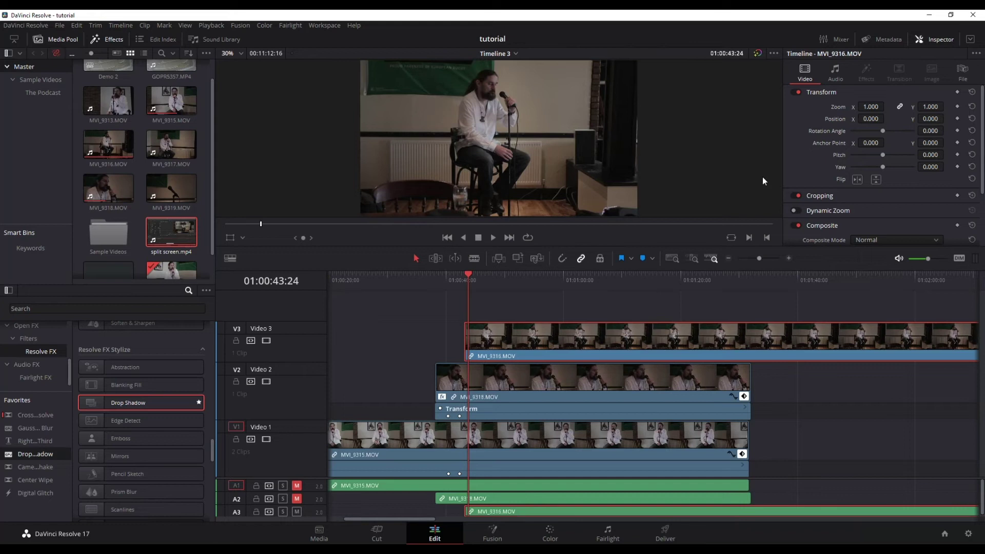
Step: Apply Drop Shadow to MVI_9316, shrink it to 0.790, and set Strength 1.0, Blur 0
{"action": "left_click_drag", "start_coordinate": [131, 403], "coordinate": [518, 344]}
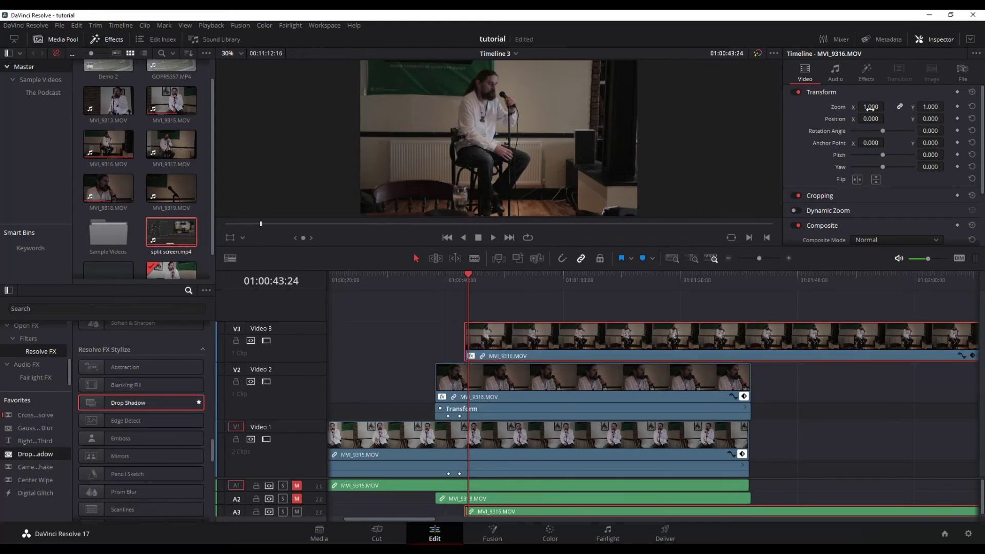
{"action": "left_click_drag", "start_coordinate": [871, 107], "coordinate": [851, 107]}
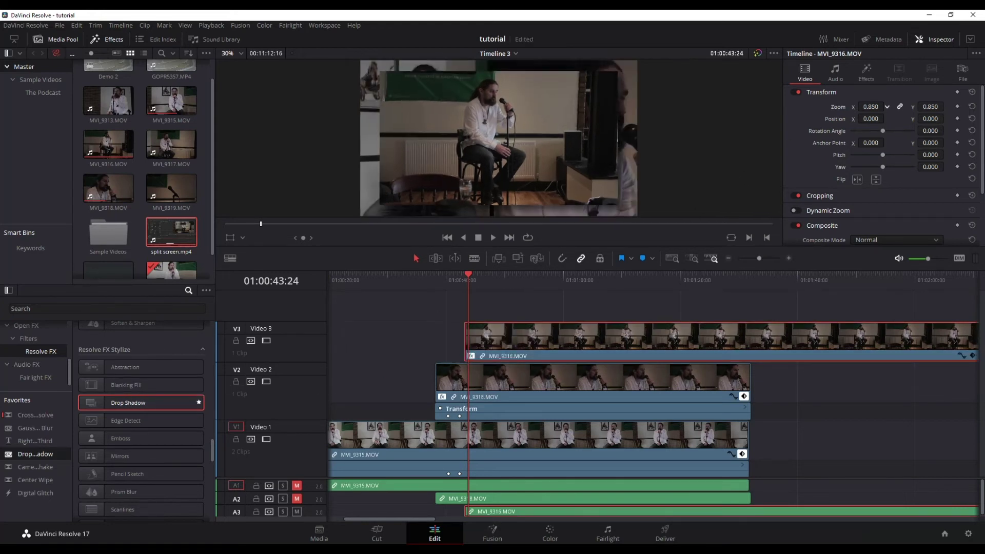
{"action": "left_click", "coordinate": [867, 72]}
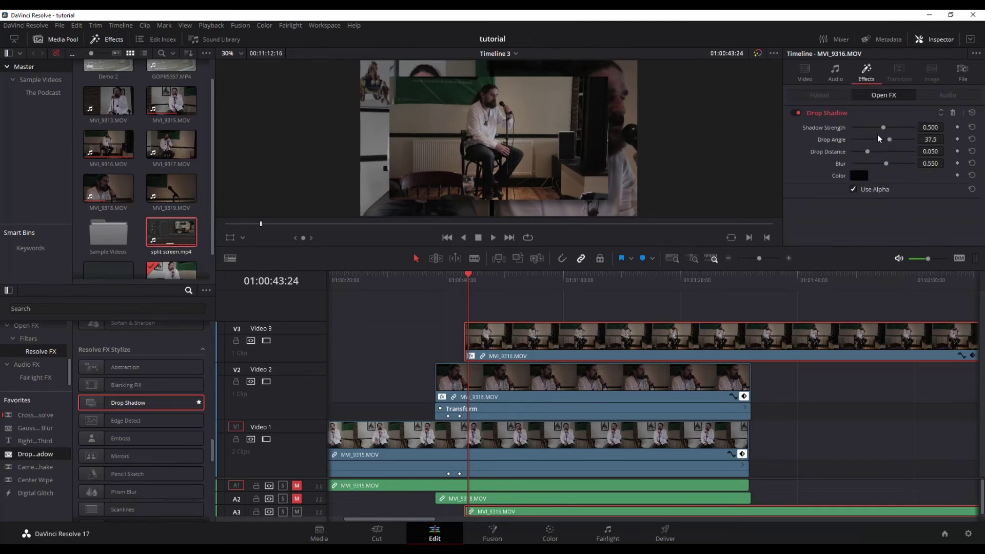
{"action": "left_click_drag", "start_coordinate": [883, 129], "coordinate": [928, 131]}
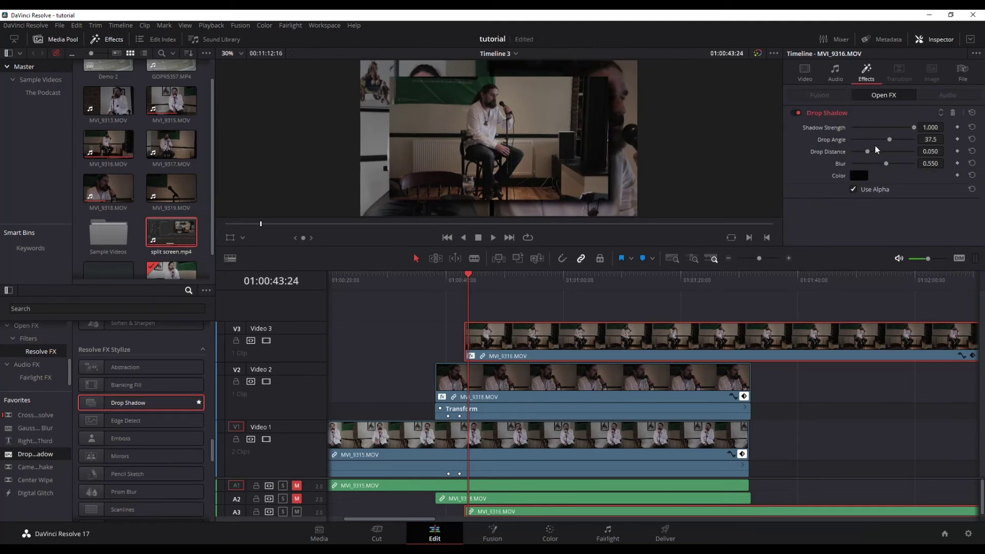
{"action": "left_click_drag", "start_coordinate": [886, 163], "coordinate": [869, 144]}
Step: Set the shadow's Drop Angle to -90 and Distance to 0.025, saving the project
{"action": "left_click", "coordinate": [931, 139]}
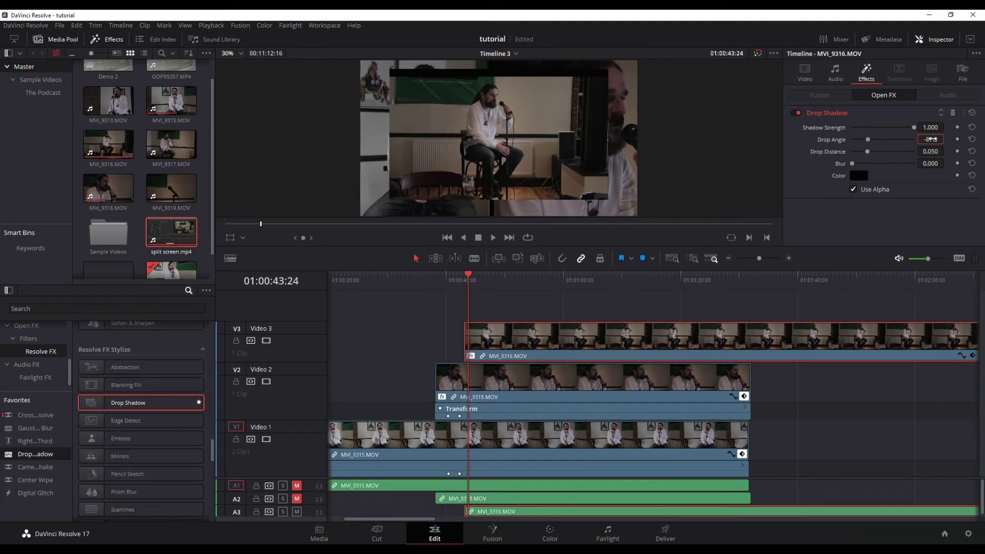
{"action": "key", "text": "BackSpace"}
{"action": "type", "text": "-90"}
{"action": "key", "text": "Return"}
{"action": "key", "text": "ctrl+s"}
{"action": "left_click_drag", "start_coordinate": [866, 155], "coordinate": [861, 156]}
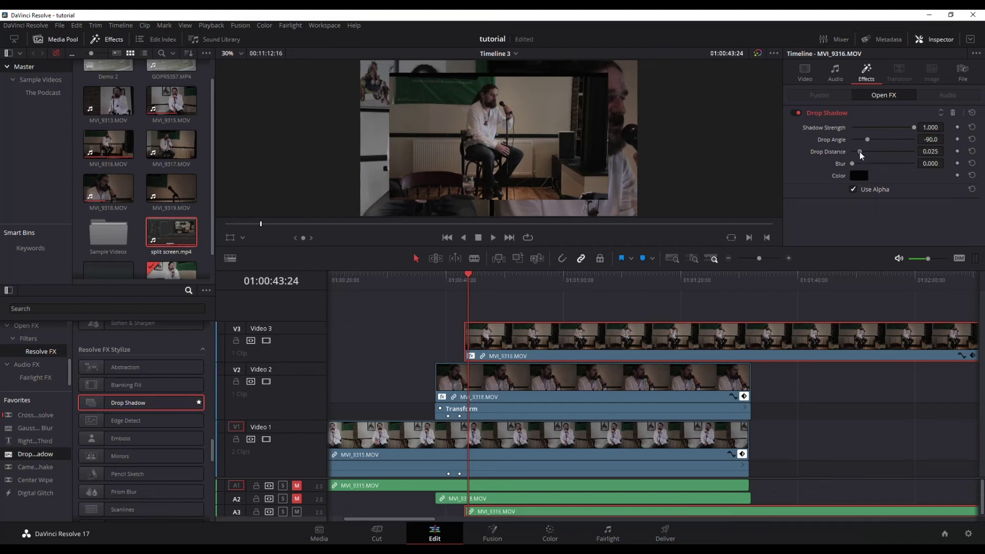
{"action": "key", "text": "ctrl+s"}
Step: Reset MVI_9316's Zoom to 1.000 and save the project
{"action": "left_click", "coordinate": [805, 72]}
{"action": "left_click", "coordinate": [877, 106]}
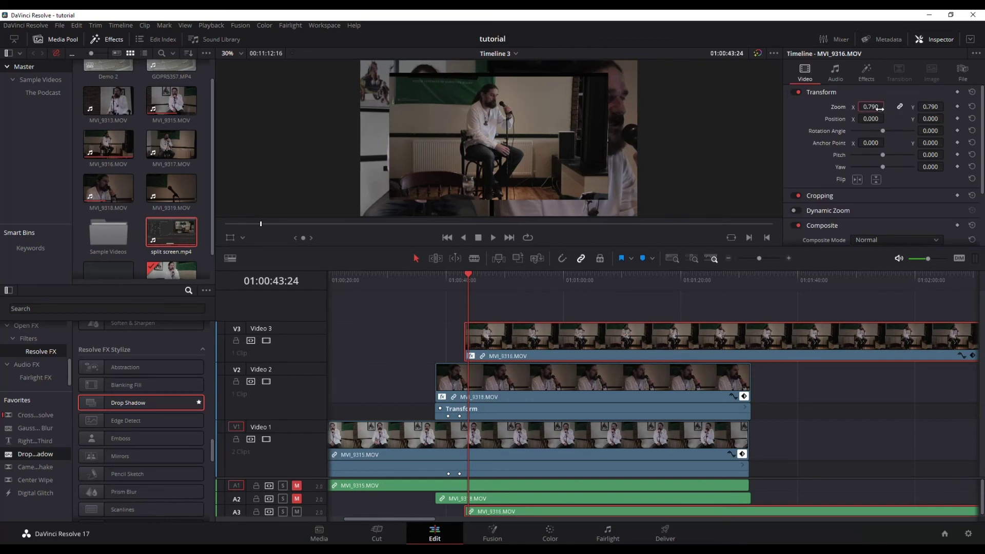
{"action": "type", "text": "1"}
{"action": "key", "text": "Return"}
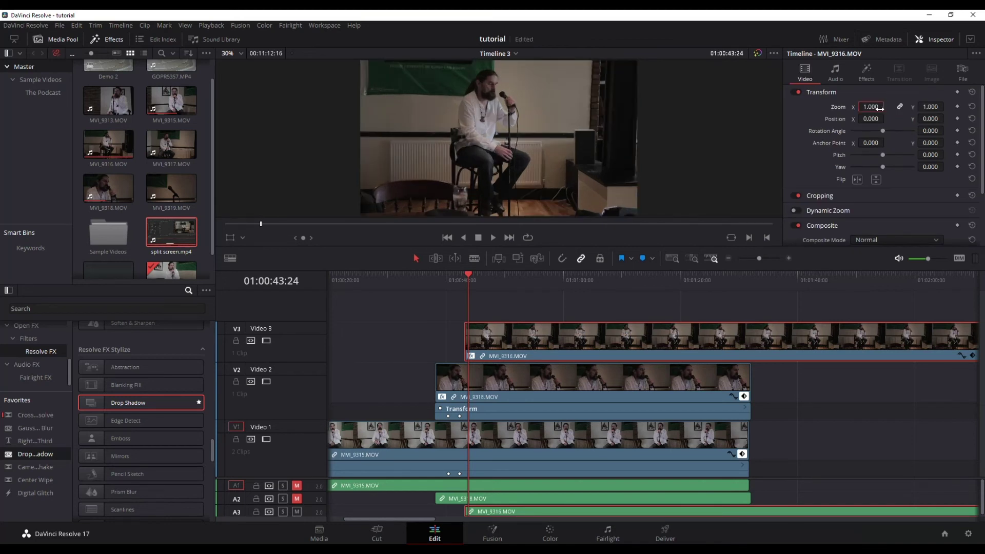
{"action": "key", "text": "ctrl+s"}
Step: Keyframe MVI_9316's Position off-screen to the left and below the frame
{"action": "left_click", "coordinate": [476, 340]}
{"action": "left_click", "coordinate": [871, 107]}
{"action": "mouse_move", "coordinate": [872, 120]}
{"action": "left_mouse_down"}
{"action": "mouse_move", "coordinate": [798, 119]}
{"action": "mouse_move", "coordinate": [875, 119]}
{"action": "mouse_move", "coordinate": [862, 118]}
{"action": "left_mouse_up"}
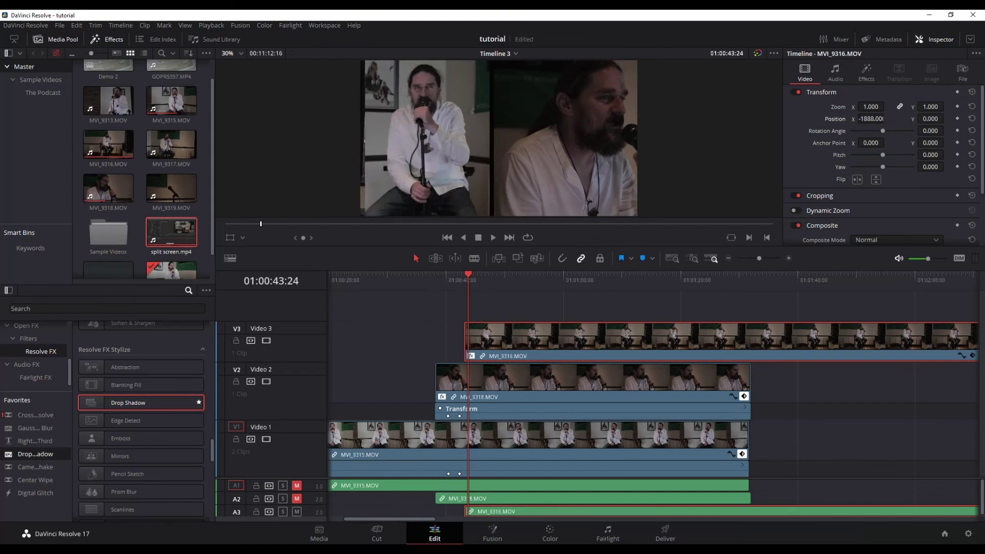
{"action": "left_click_drag", "start_coordinate": [931, 119], "coordinate": [867, 119]}
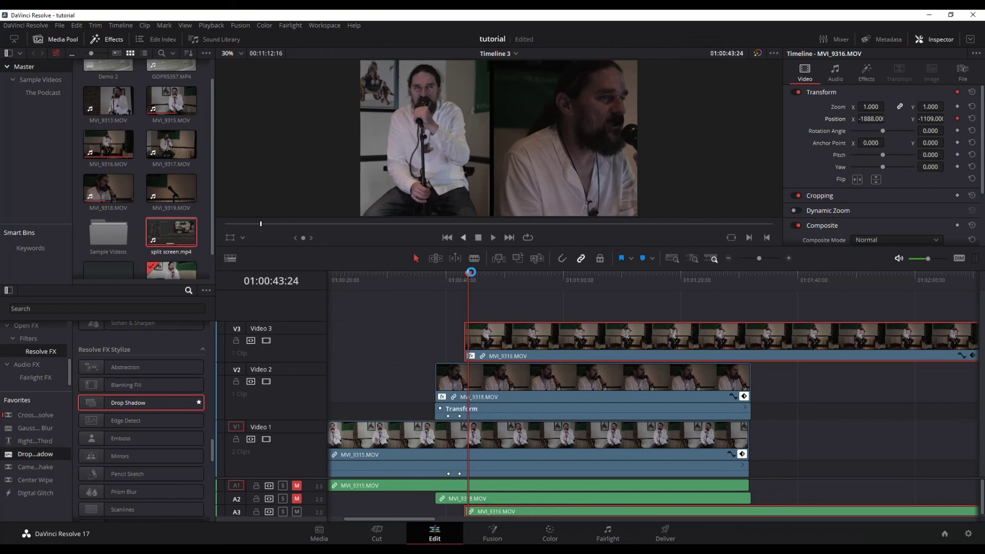
Step: Later in the clip, keyframe Position at X -1019, Y -553 in the lower-left corner
{"action": "left_click_drag", "start_coordinate": [469, 273], "coordinate": [472, 272]}
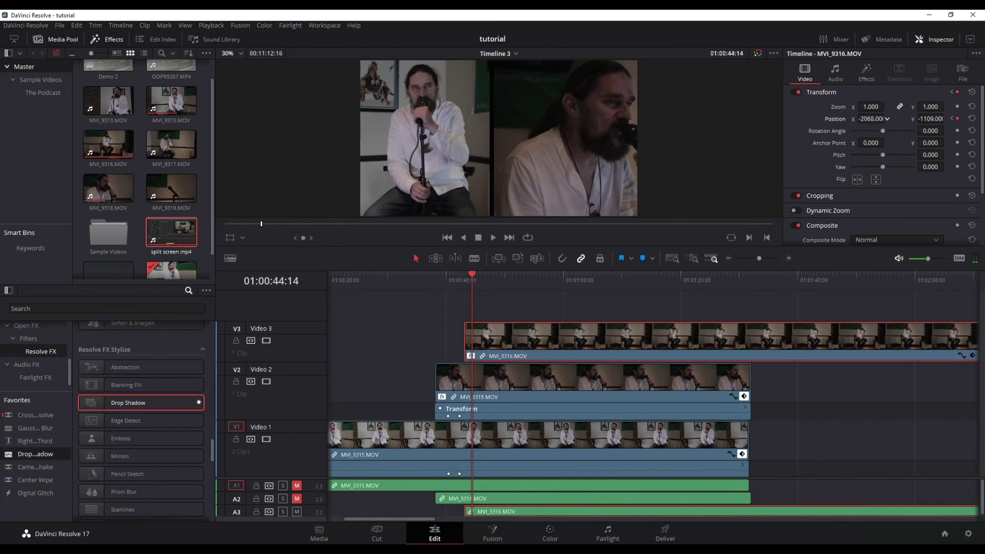
{"action": "left_click_drag", "start_coordinate": [879, 119], "coordinate": [862, 119]}
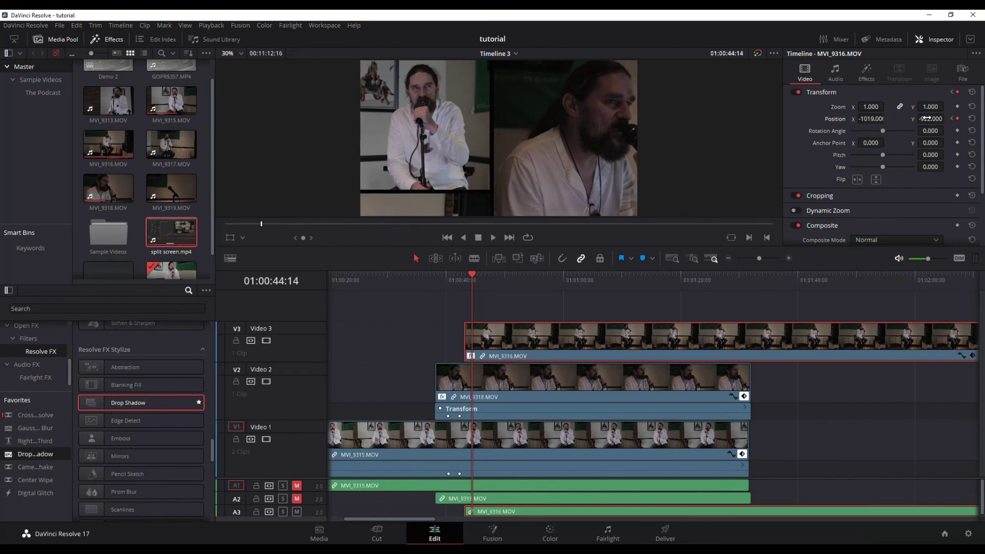
{"action": "left_click_drag", "start_coordinate": [926, 118], "coordinate": [947, 119]}
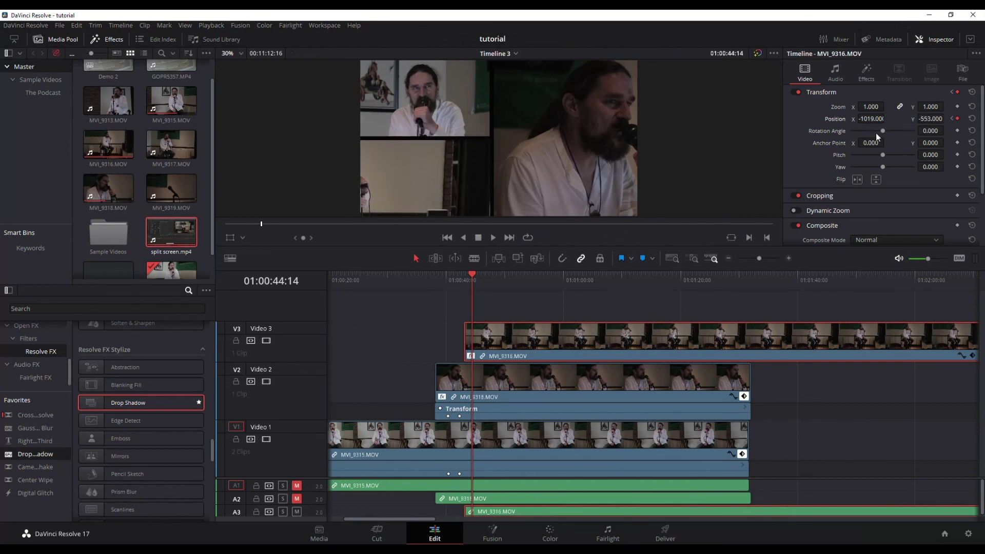
Step: Review MVI_9316's slide-in, mute its audio on track A3, and scrub through the three-clip layout
{"action": "left_click_drag", "start_coordinate": [429, 279], "coordinate": [441, 279]}
{"action": "key", "text": "space"}
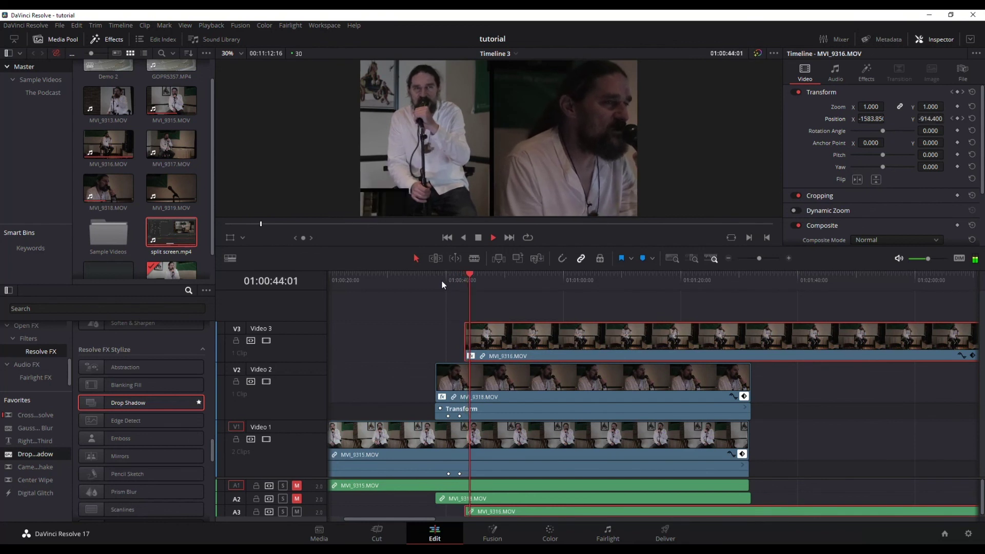
{"action": "key", "text": "space"}
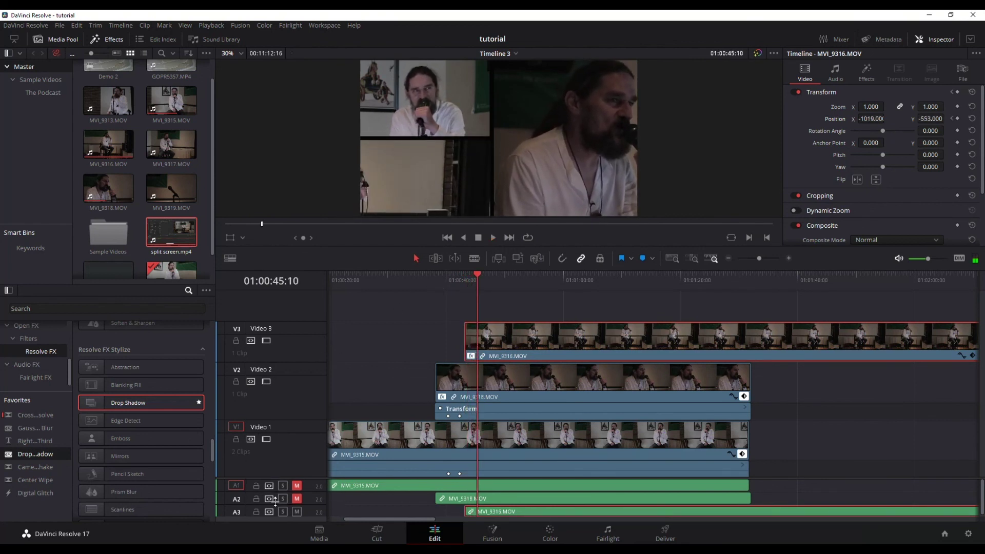
{"action": "left_click", "coordinate": [296, 512]}
{"action": "left_click_drag", "start_coordinate": [476, 275], "coordinate": [494, 277]}
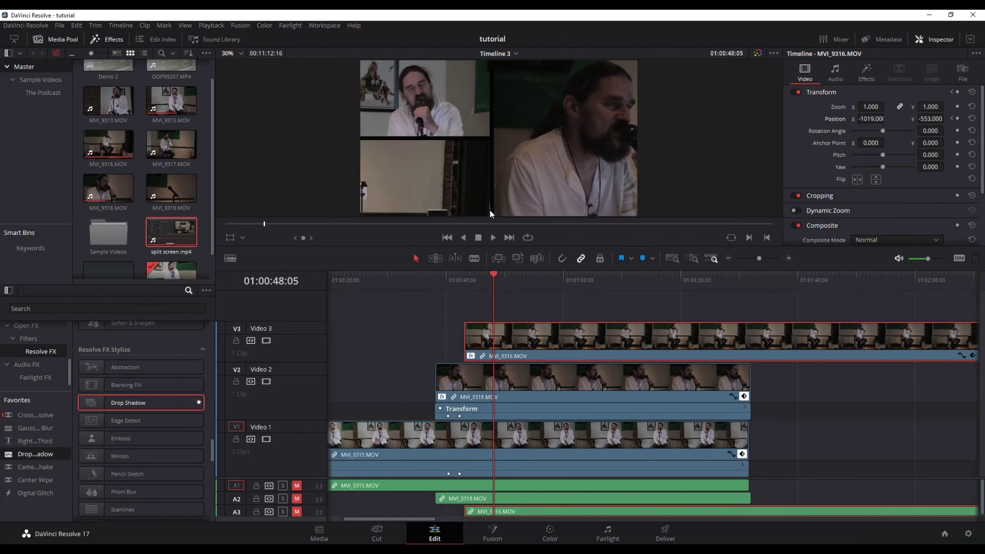